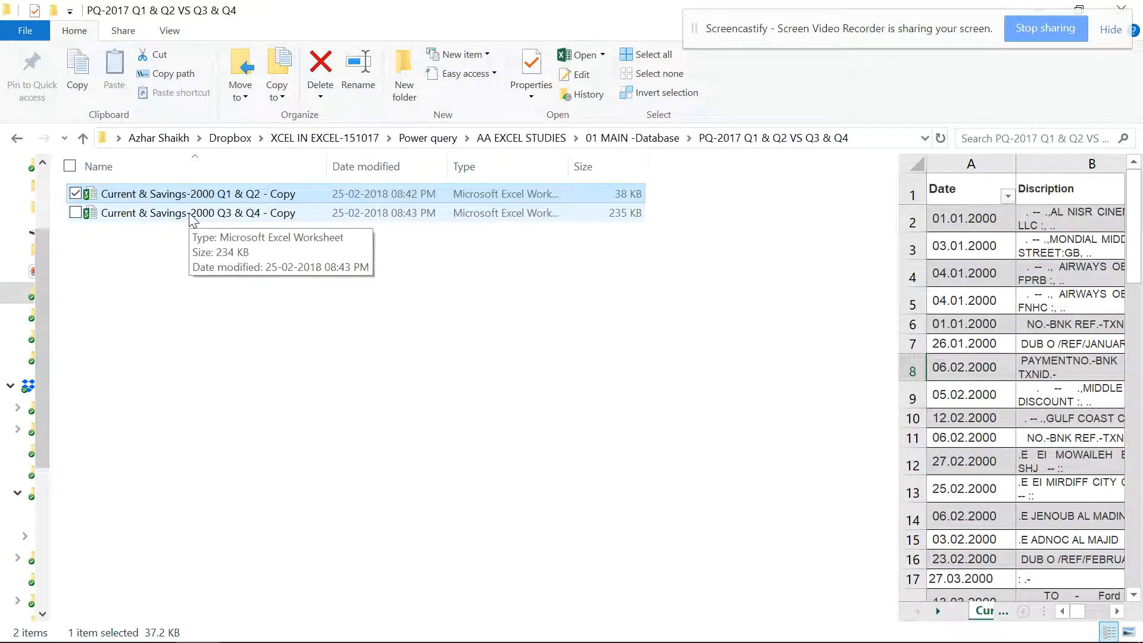
# Open the workbook "Current & Savings-2000 Q1 & Q2 - Copy" from the folder and maximize its window
pyautogui.click(190, 218)
pyautogui.click(219, 198)
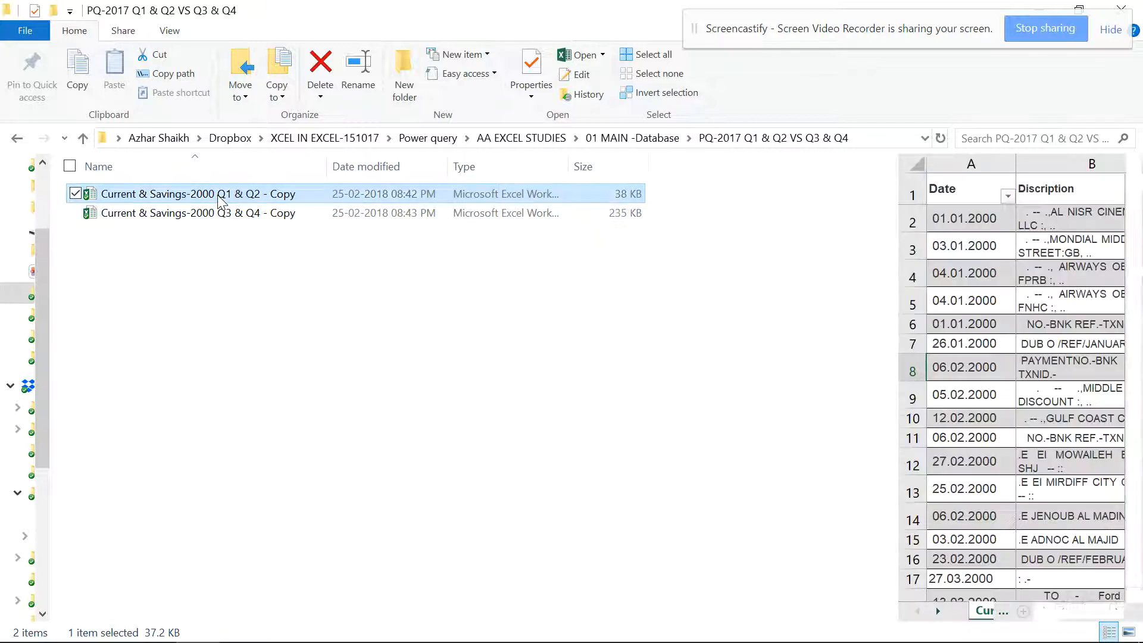
pyautogui.click(220, 196)
pyautogui.click(241, 323)
pyautogui.doubleClick(243, 197)
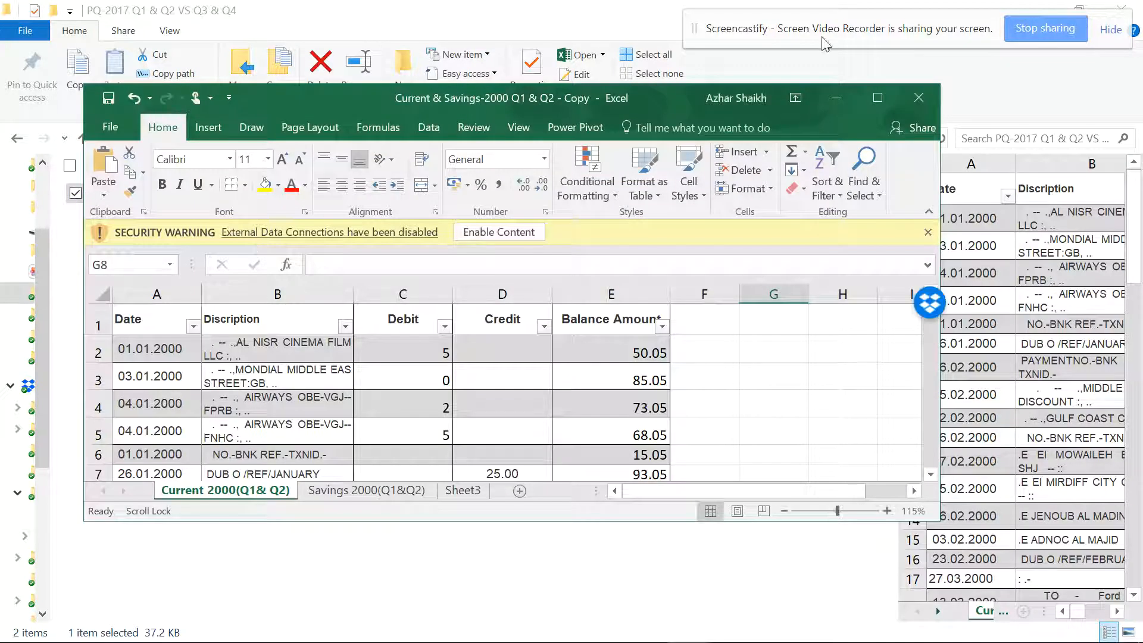
pyautogui.click(878, 98)
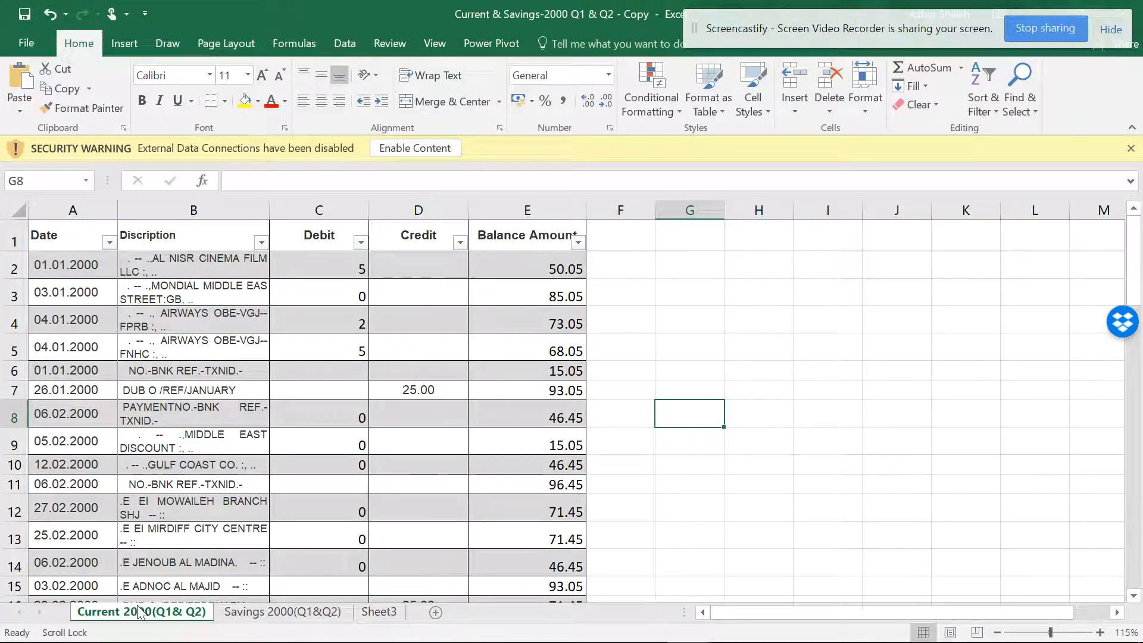
# Look over the Current 2000(Q1& Q2) table and select its named range CUR_FS
pyautogui.scroll(-2, 232, 395)
pyautogui.scroll(2, 232, 396)
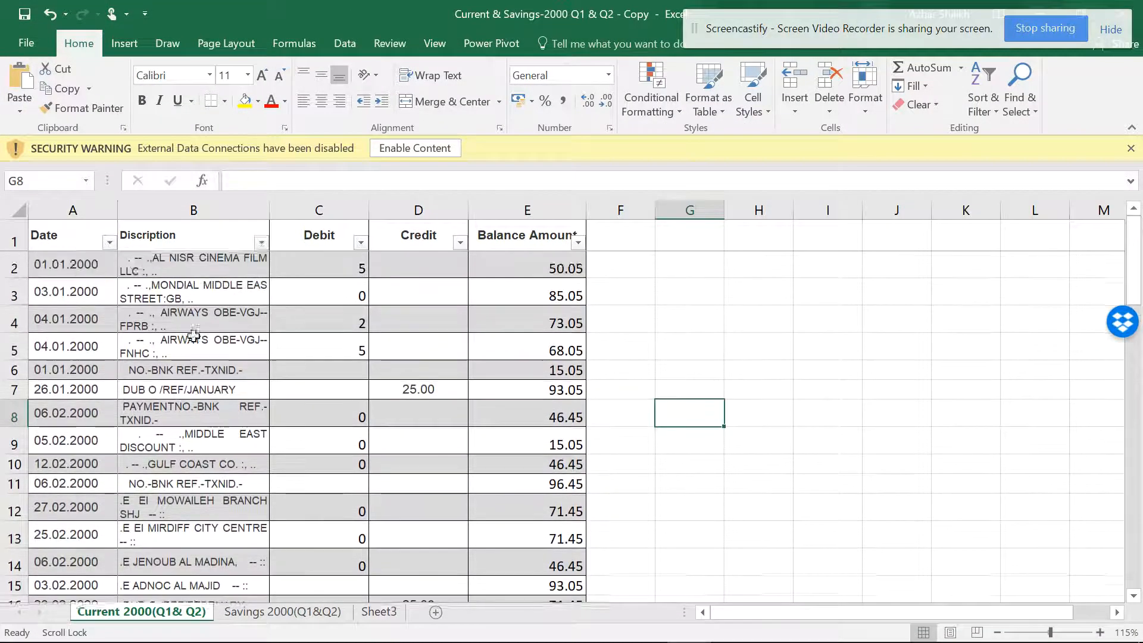
pyautogui.click(86, 180)
pyautogui.click(30, 201)
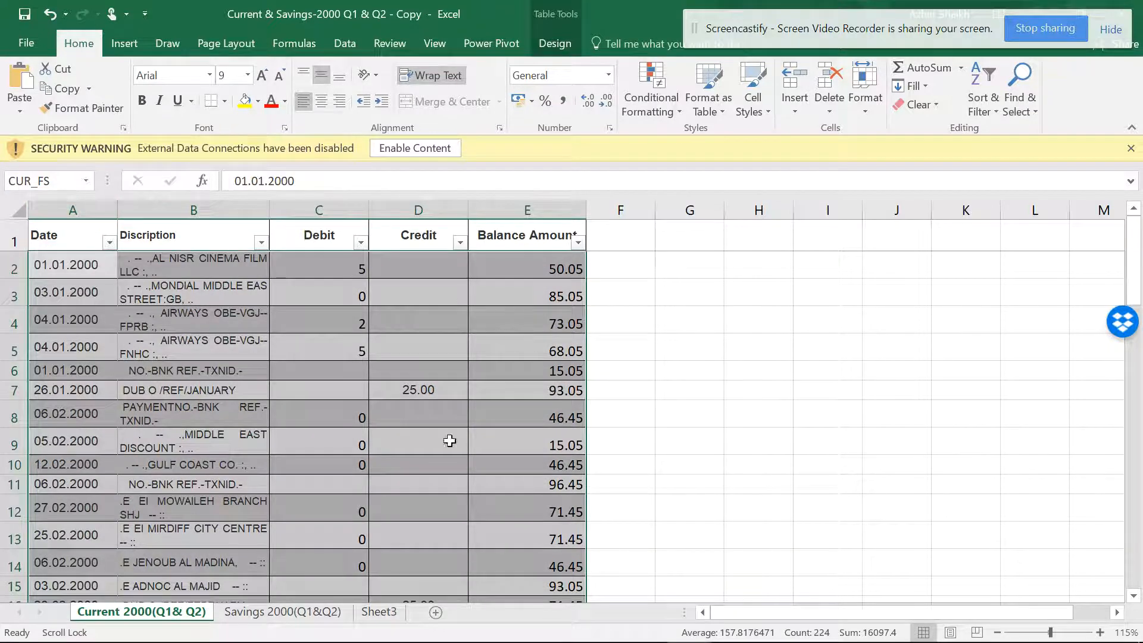
# Look through the Current 2000(Q1& Q2), Savings 2000(Q1&Q2) and Sheet3 sheets to compare their contents
pyautogui.click(256, 614)
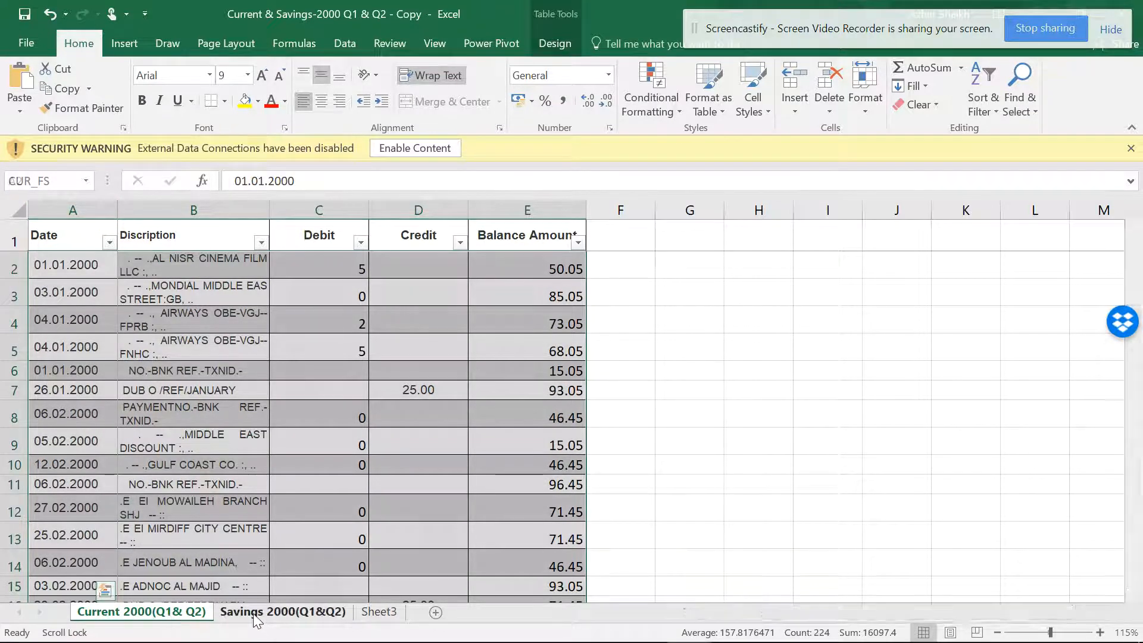
pyautogui.click(168, 614)
pyautogui.click(261, 613)
pyautogui.click(377, 612)
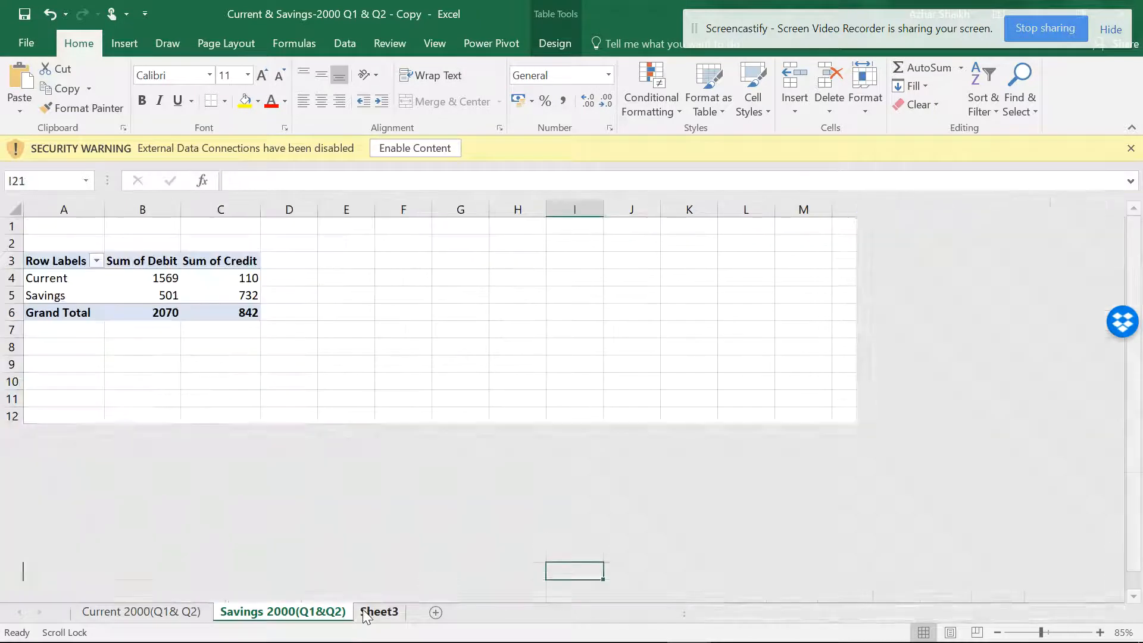
pyautogui.click(141, 612)
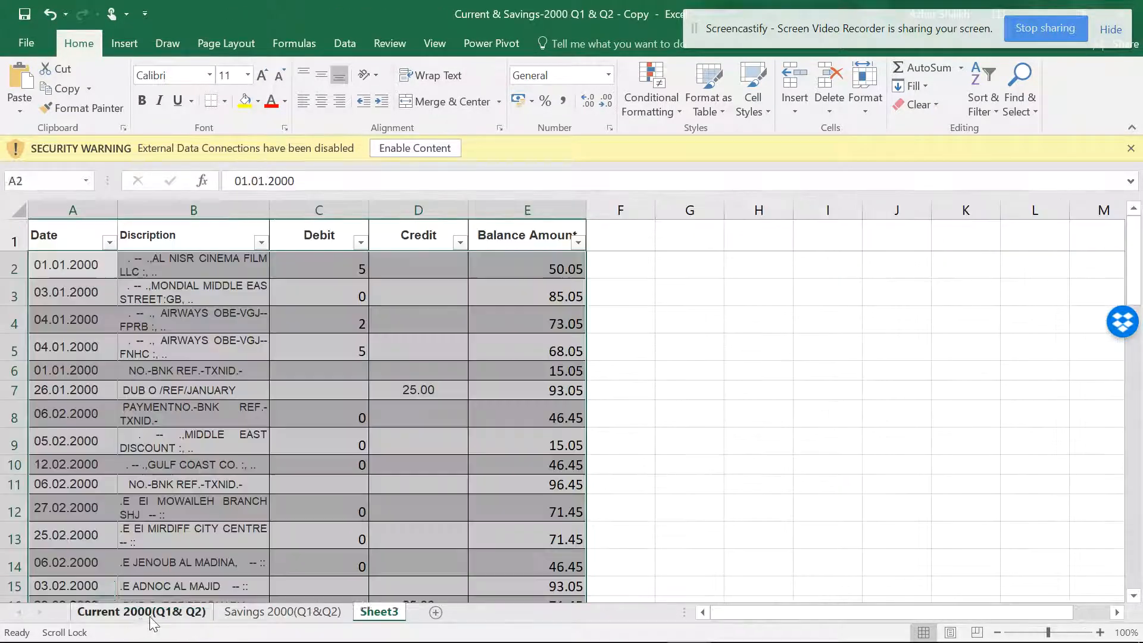
pyautogui.click(248, 598)
pyautogui.click(262, 613)
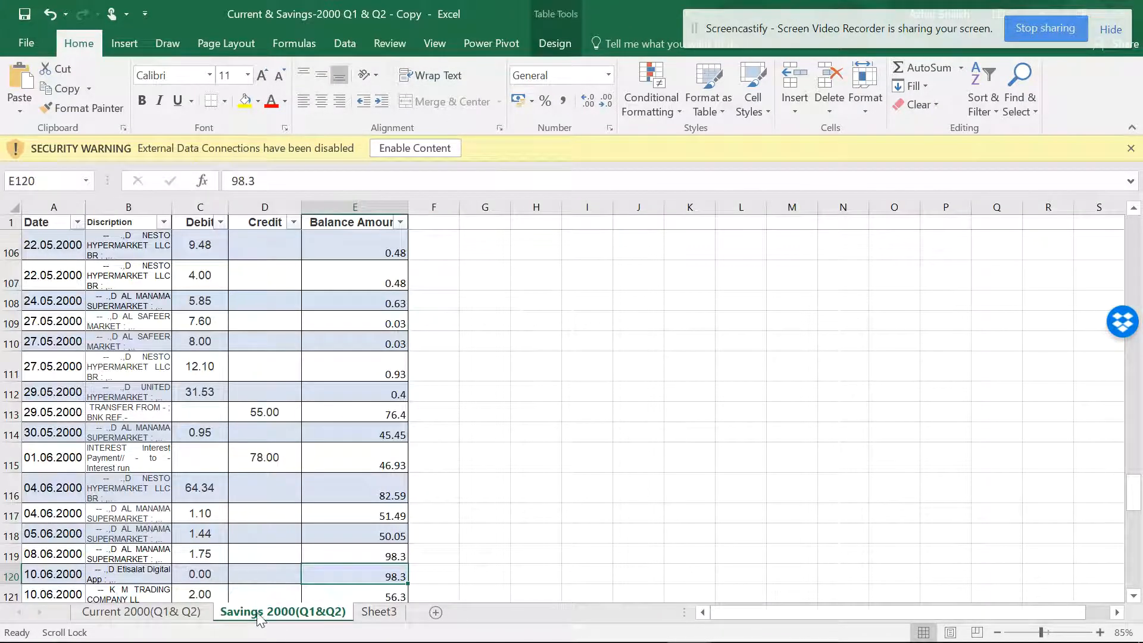
# Examine the last rows of the Savings and Current Q1 & Q2 tables, and close the workbook
pyautogui.scroll(2, 224, 295)
pyautogui.scroll(-10, 254, 287)
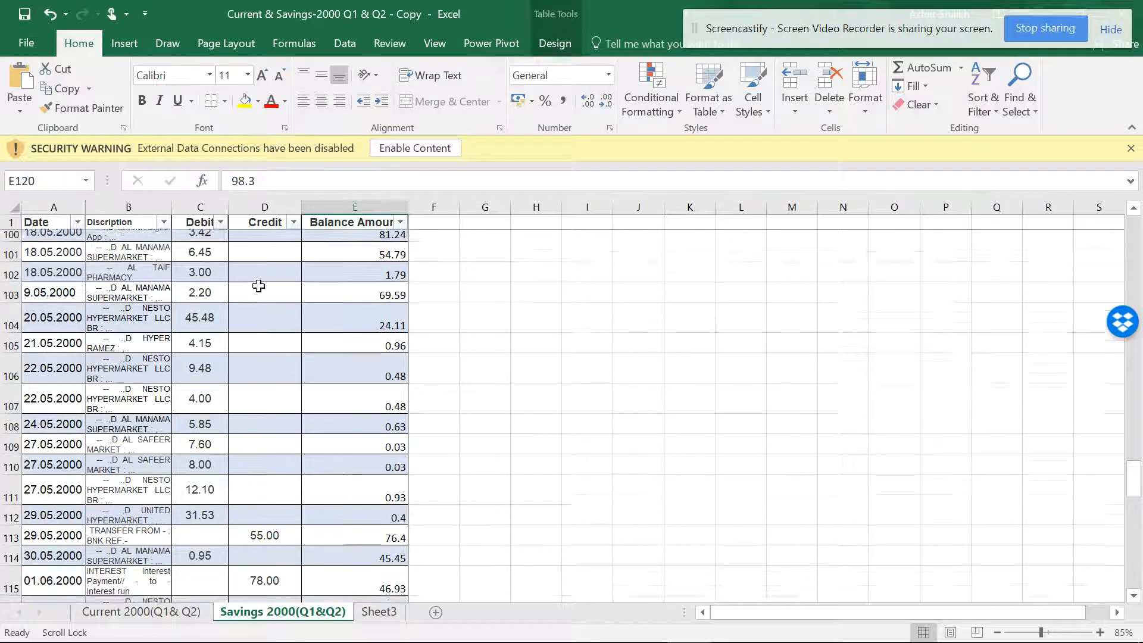
pyautogui.scroll(-8, 235, 331)
pyautogui.scroll(3, 222, 344)
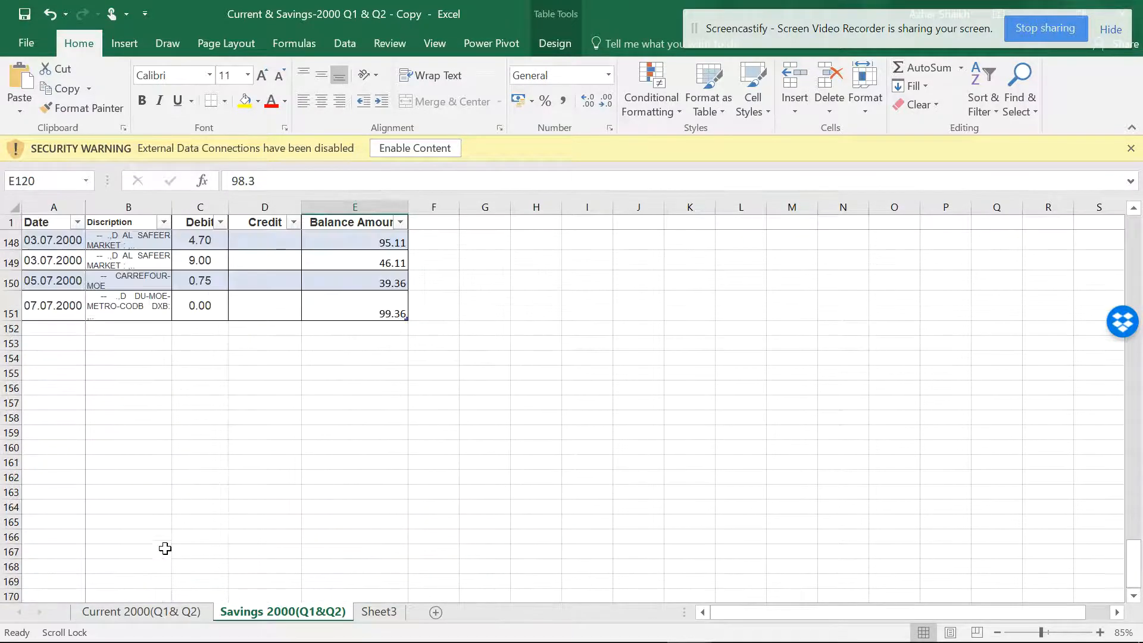
pyautogui.click(178, 613)
pyautogui.scroll(-20, 392, 288)
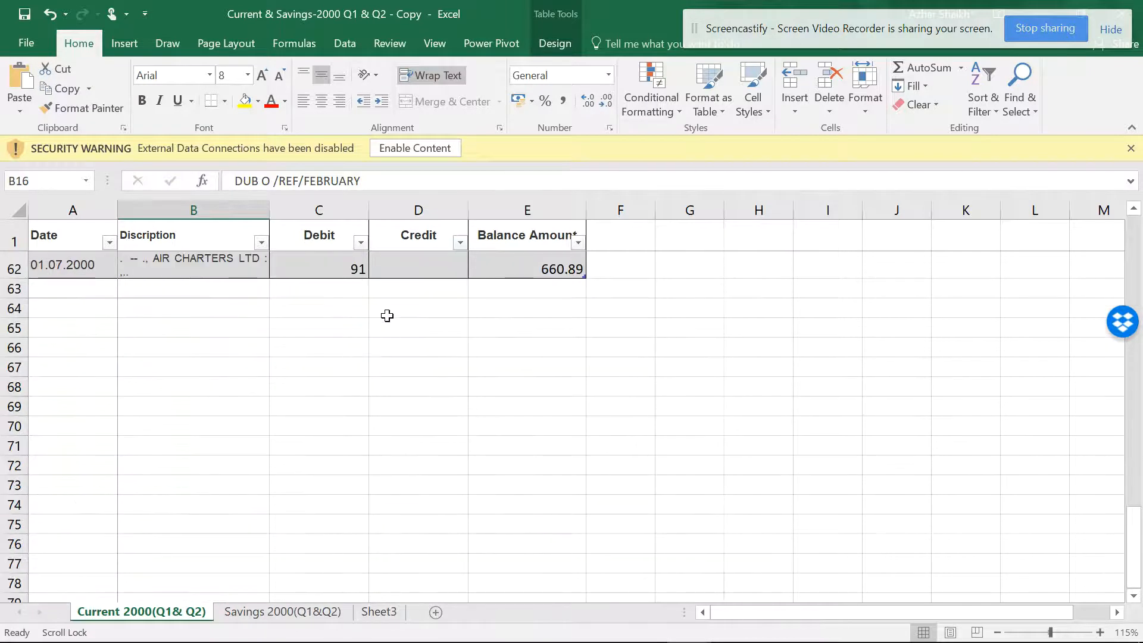
pyautogui.scroll(7, 385, 314)
pyautogui.moveTo(952, 21); pyautogui.dragTo(912, 14)
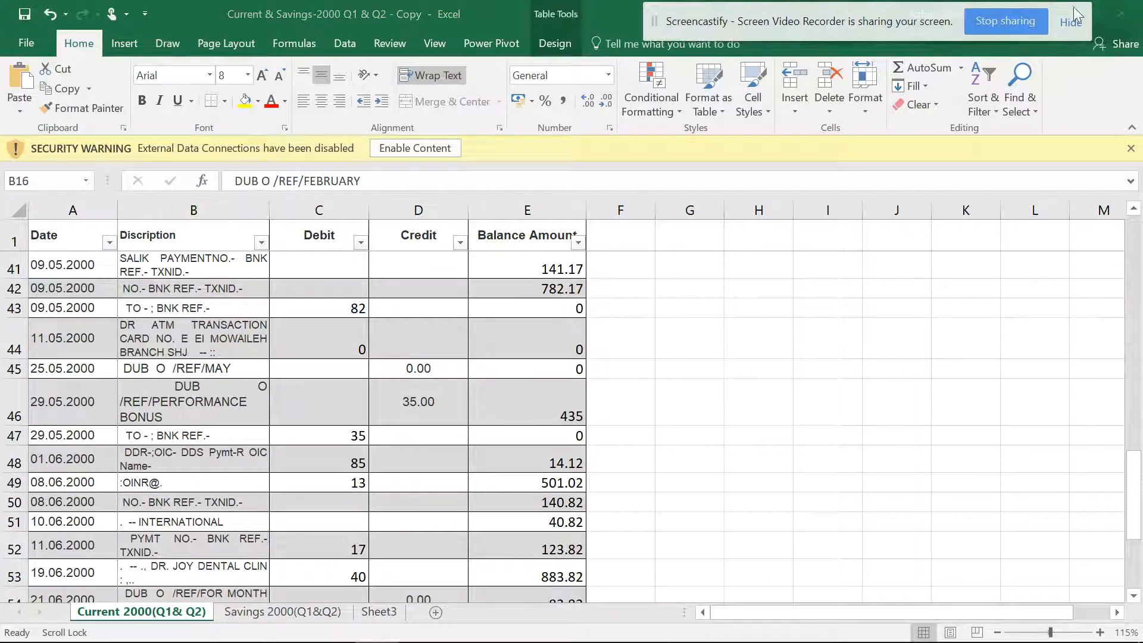
pyautogui.click(1120, 10)
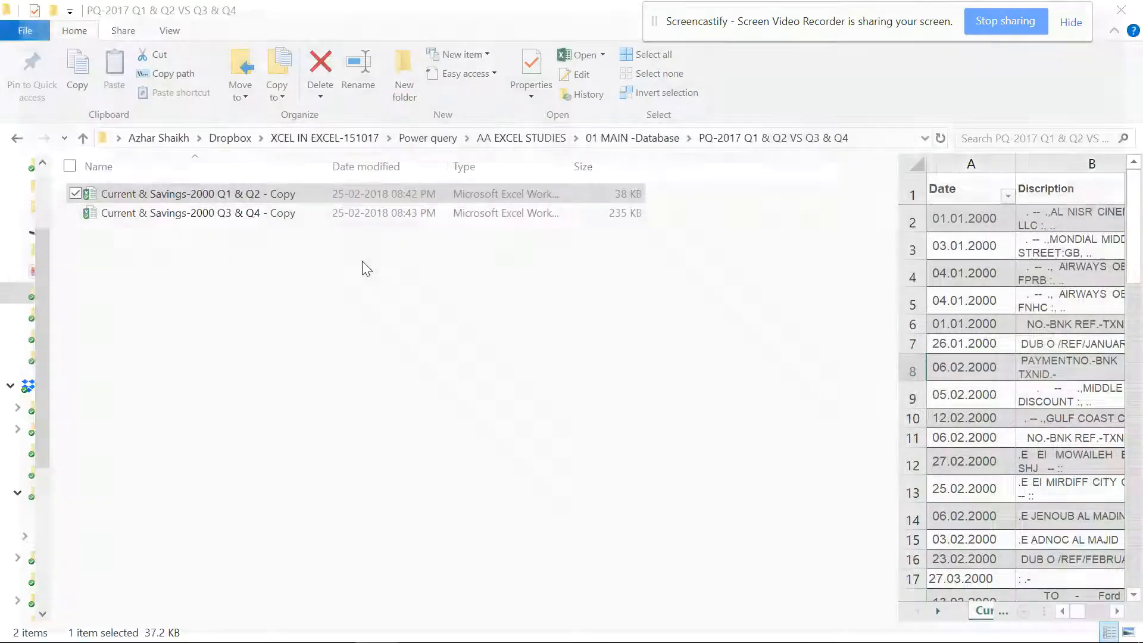
# Open the workbook "Current & Savings-2000 Q3 & Q4 - Copy" maximized and examine the combined Debit/Credit column on its Saving sheet
pyautogui.click(237, 214)
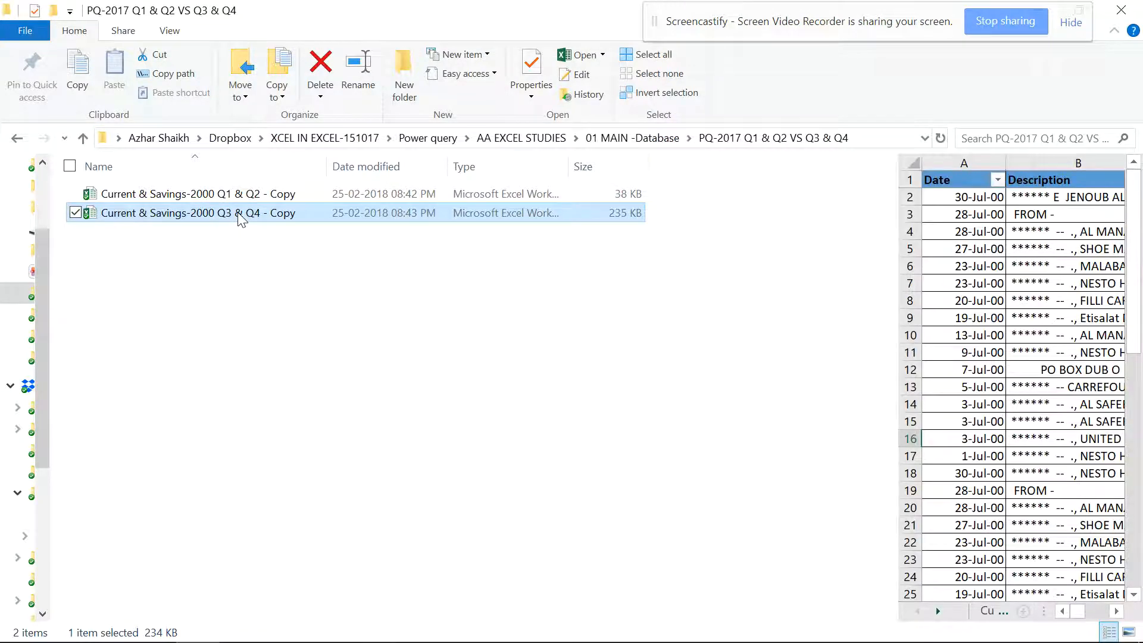
pyautogui.doubleClick(229, 214)
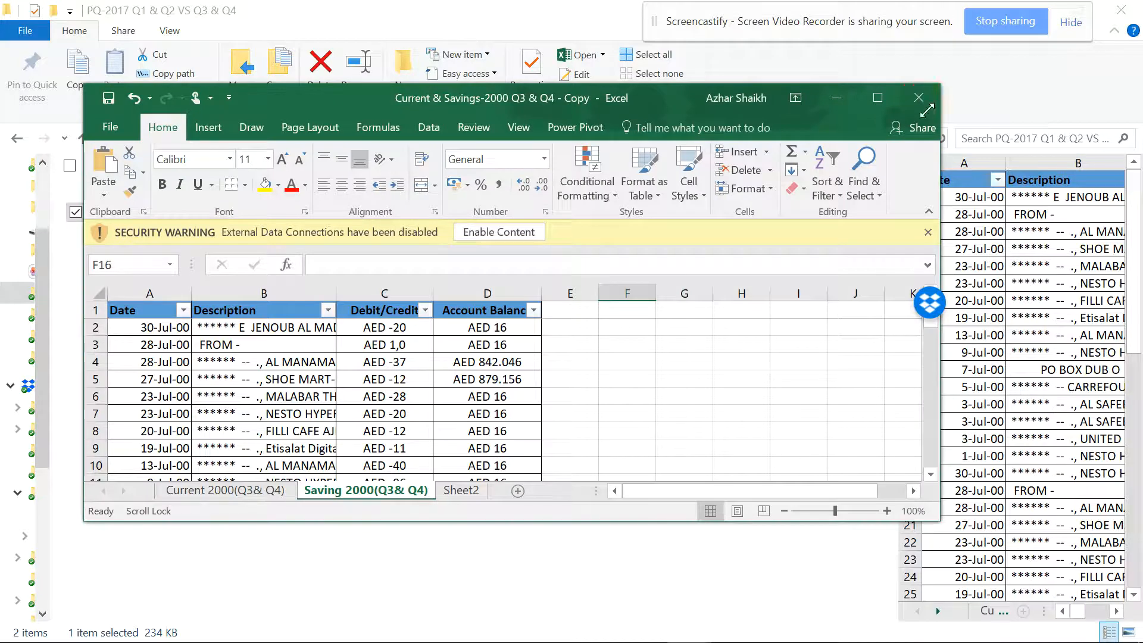
pyautogui.click(887, 100)
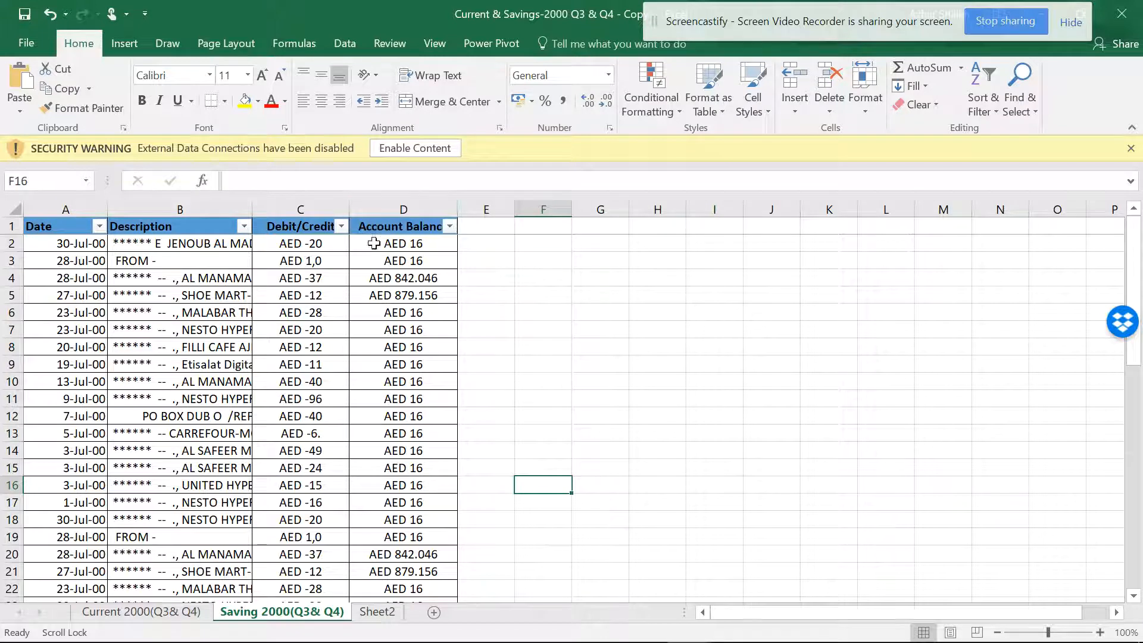
pyautogui.moveTo(301, 228); pyautogui.dragTo(318, 312)
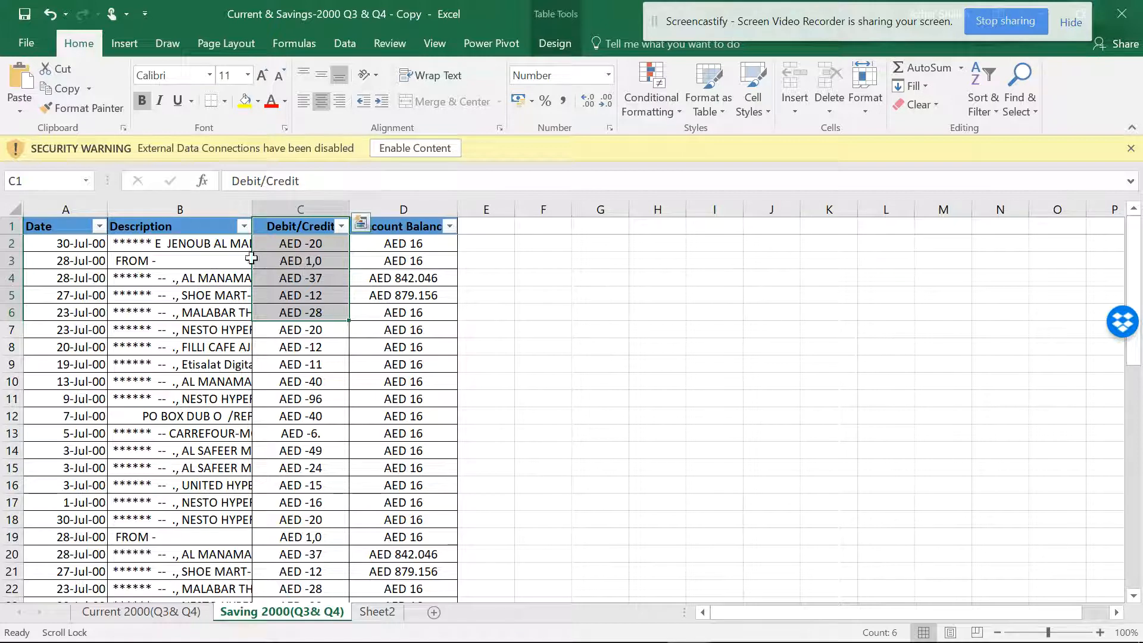
pyautogui.click(322, 262)
pyautogui.scroll(-4, 308, 302)
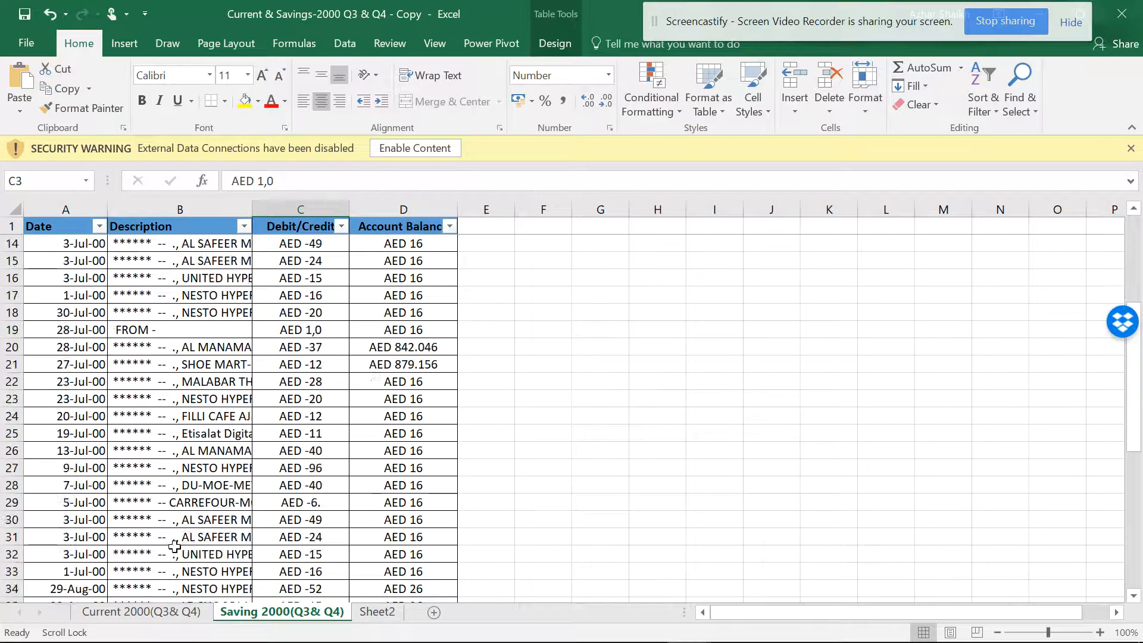
# Compare the Current 2000(Q3& Q4) and Saving 2000(Q3& Q4) sheets, and view the pivot table on Sheet2
pyautogui.click(149, 606)
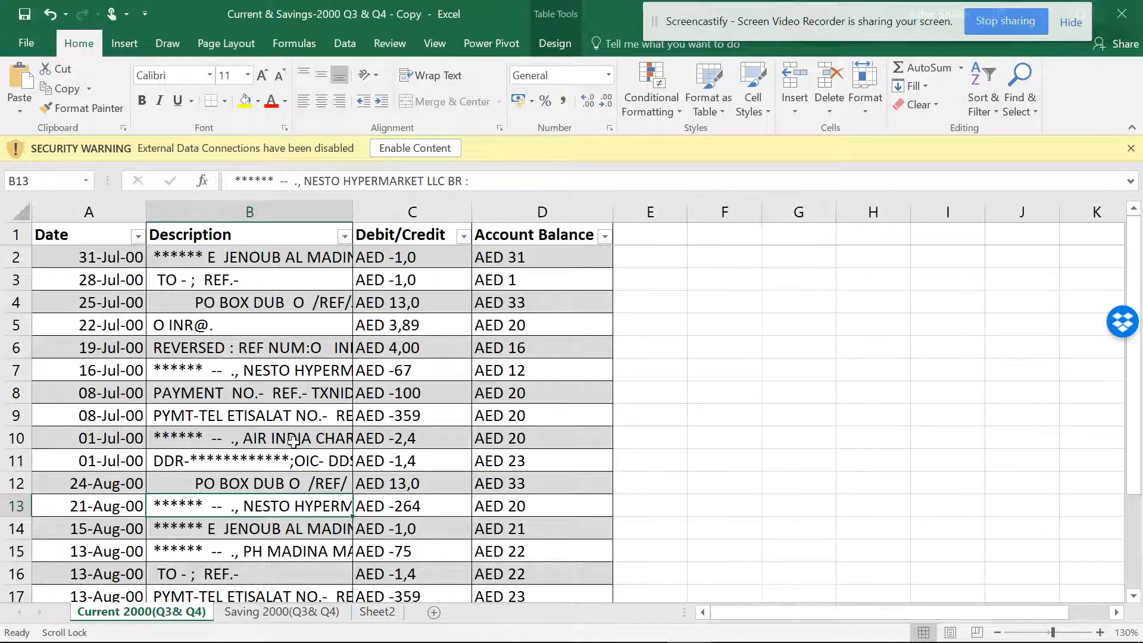
pyautogui.click(266, 608)
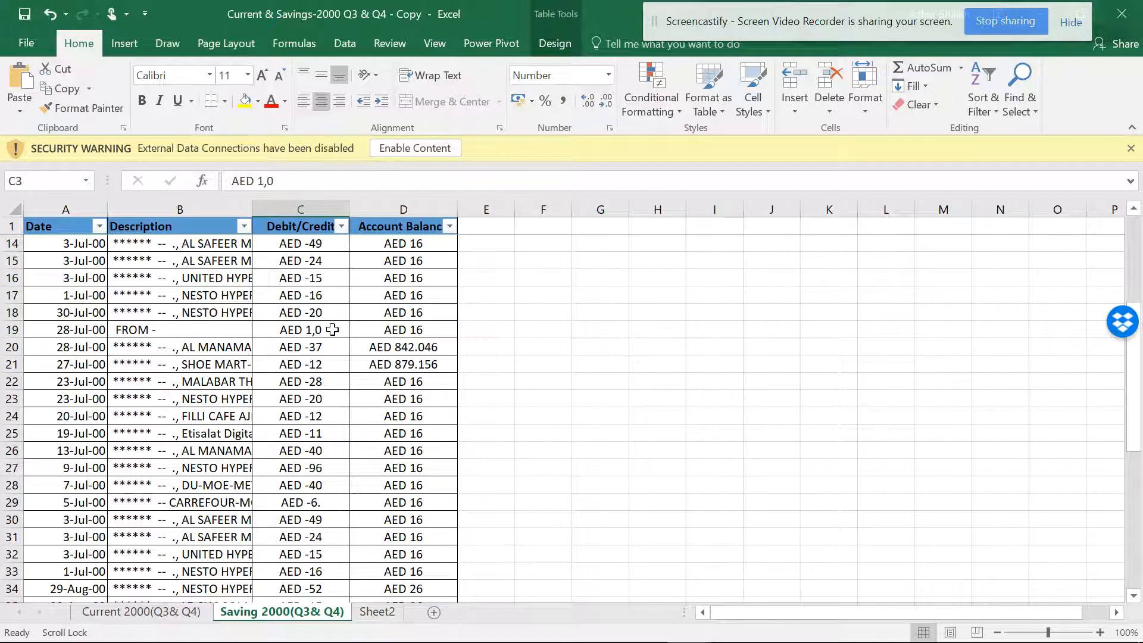
pyautogui.click(170, 610)
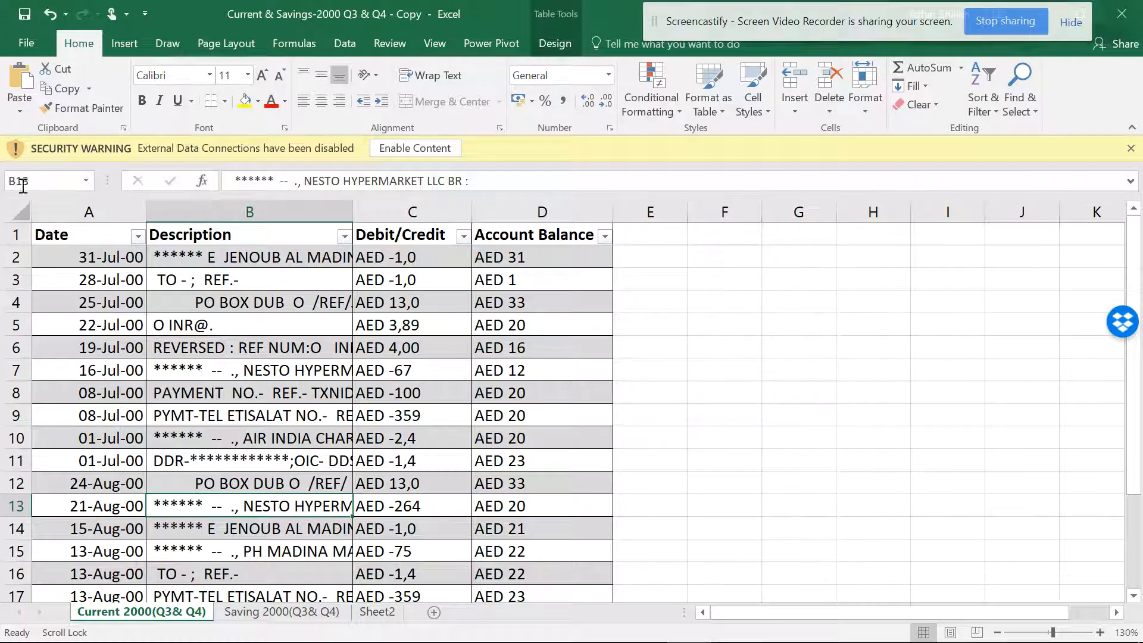
pyautogui.click(281, 611)
pyautogui.click(377, 611)
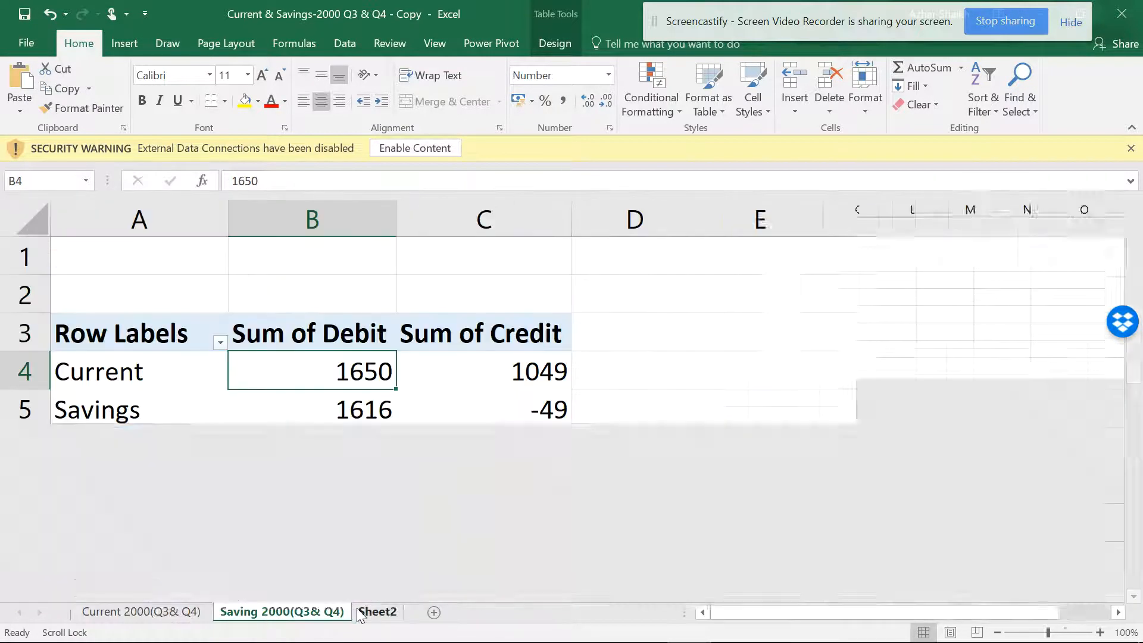
# Select the named ranges Cur_TF and Sav_TF in turn to check the data they cover, and close the workbook
pyautogui.click(86, 181)
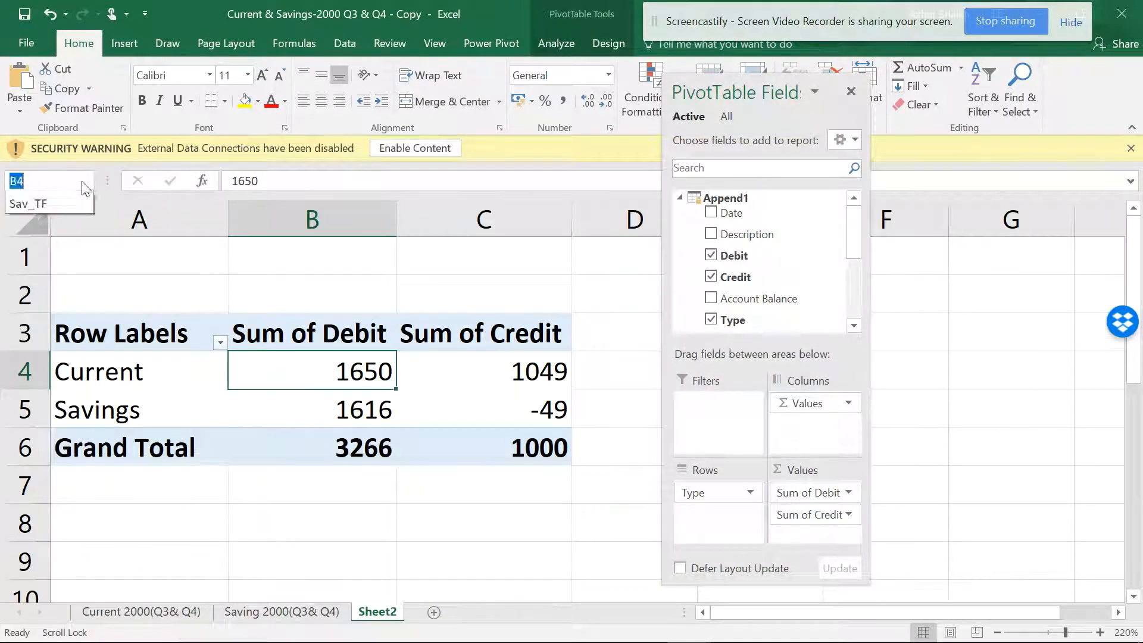
pyautogui.click(76, 198)
pyautogui.click(86, 181)
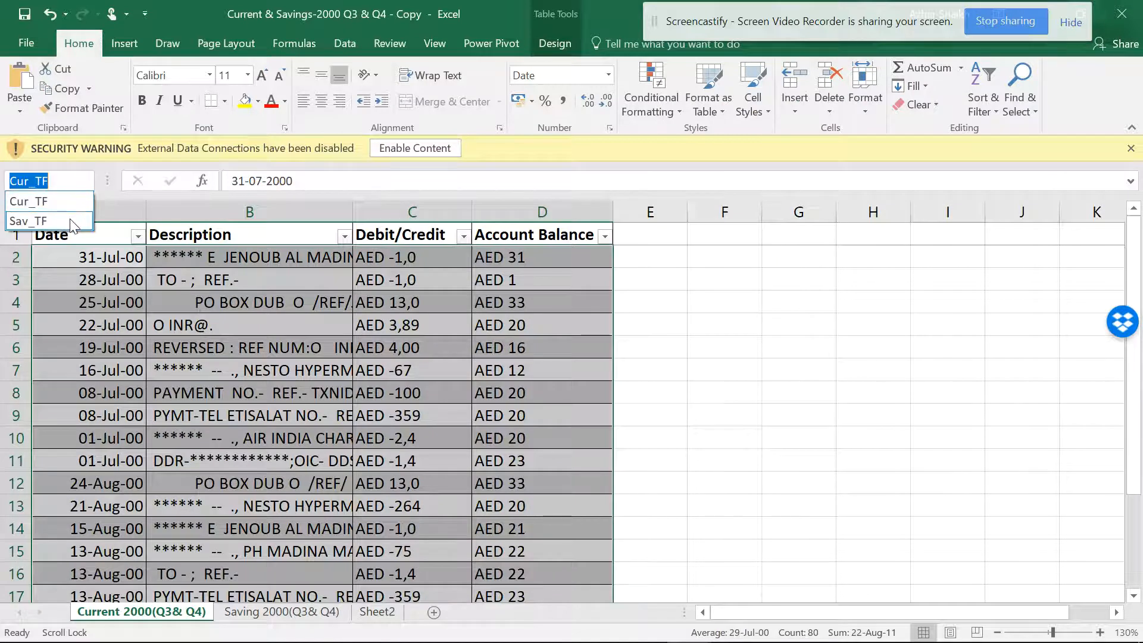
pyautogui.click(67, 219)
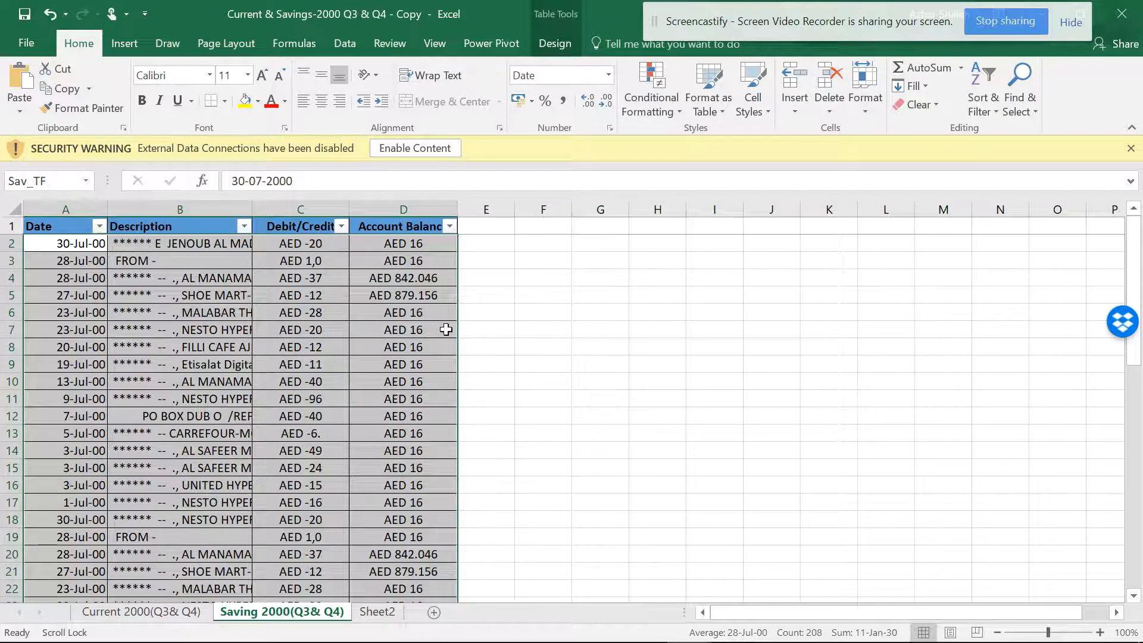
pyautogui.moveTo(805, 19); pyautogui.dragTo(769, 18)
pyautogui.moveTo(855, 10); pyautogui.dragTo(804, 11)
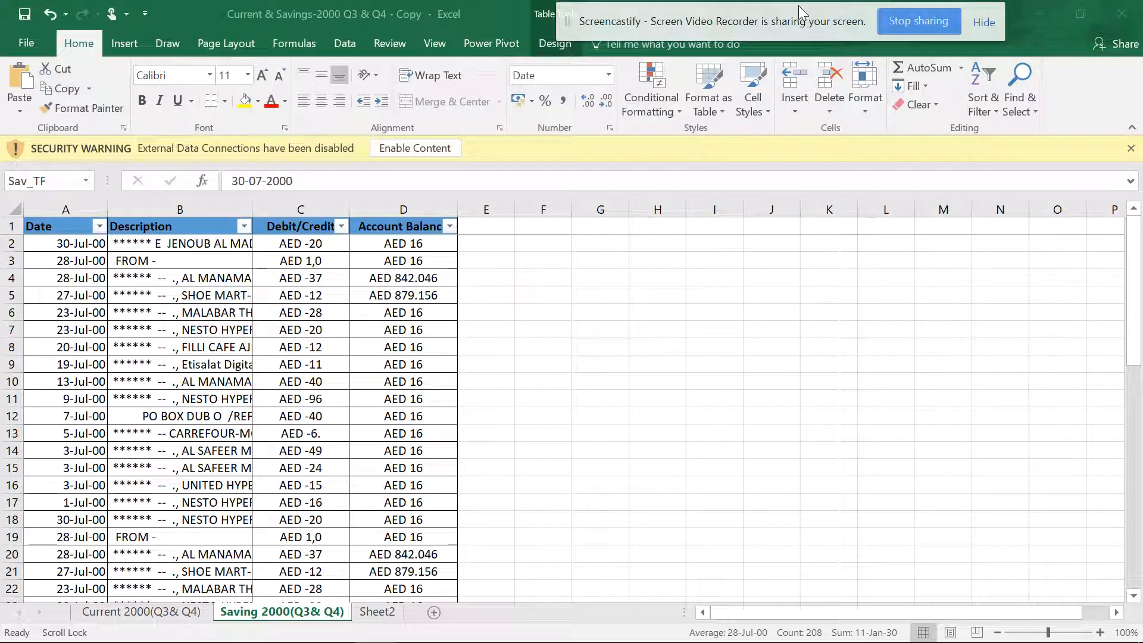
pyautogui.click(1121, 9)
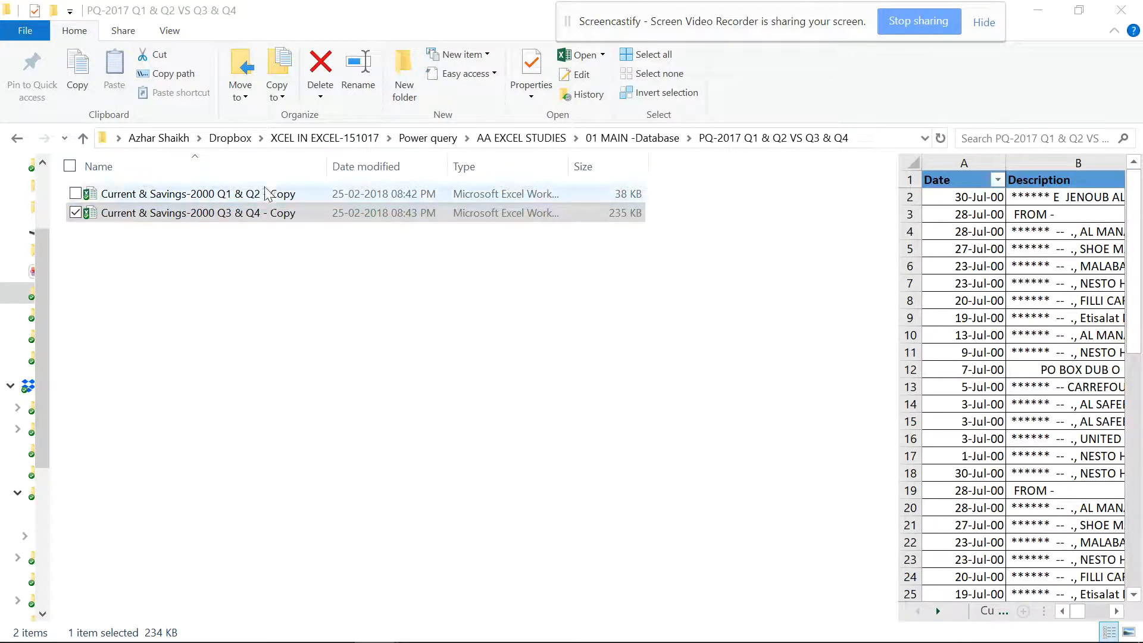
# Switch to the blank Excel workbook and import from a folder, using the path of "PQ-2017 Q1 & Q2 VS Q3 & Q4"
pyautogui.click(265, 340)
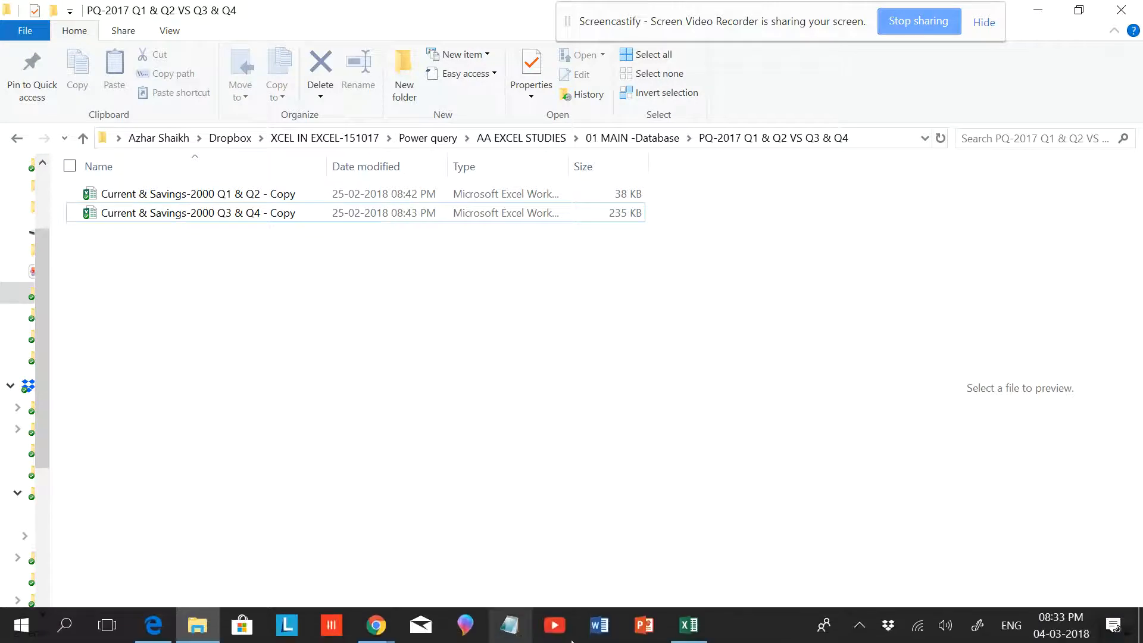
pyautogui.click(688, 625)
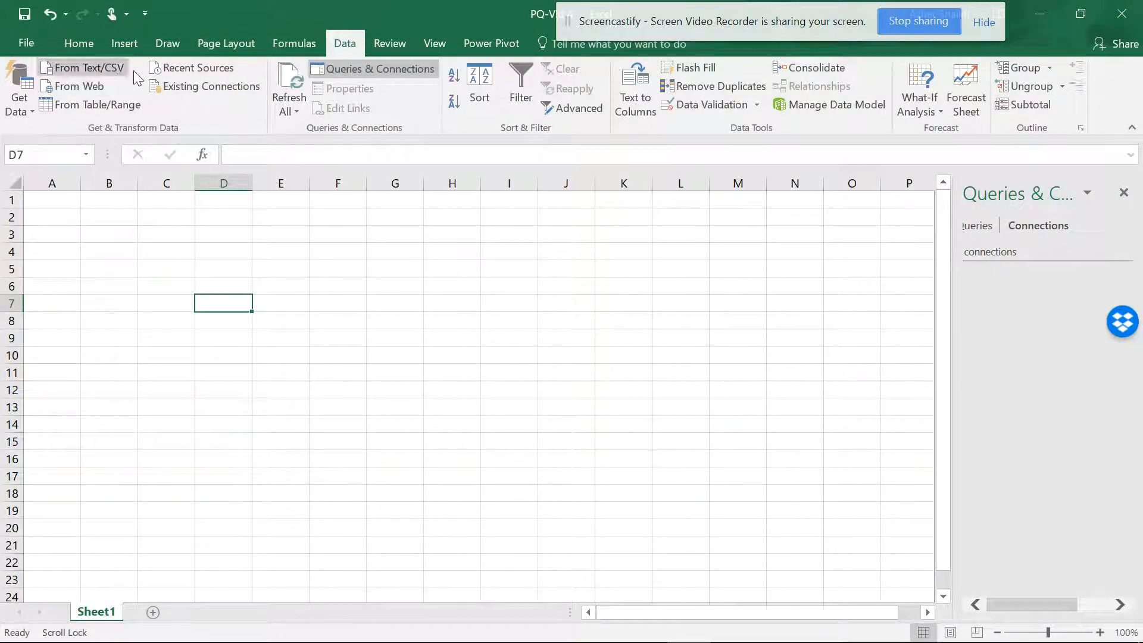
pyautogui.click(28, 111)
pyautogui.moveTo(75, 139)
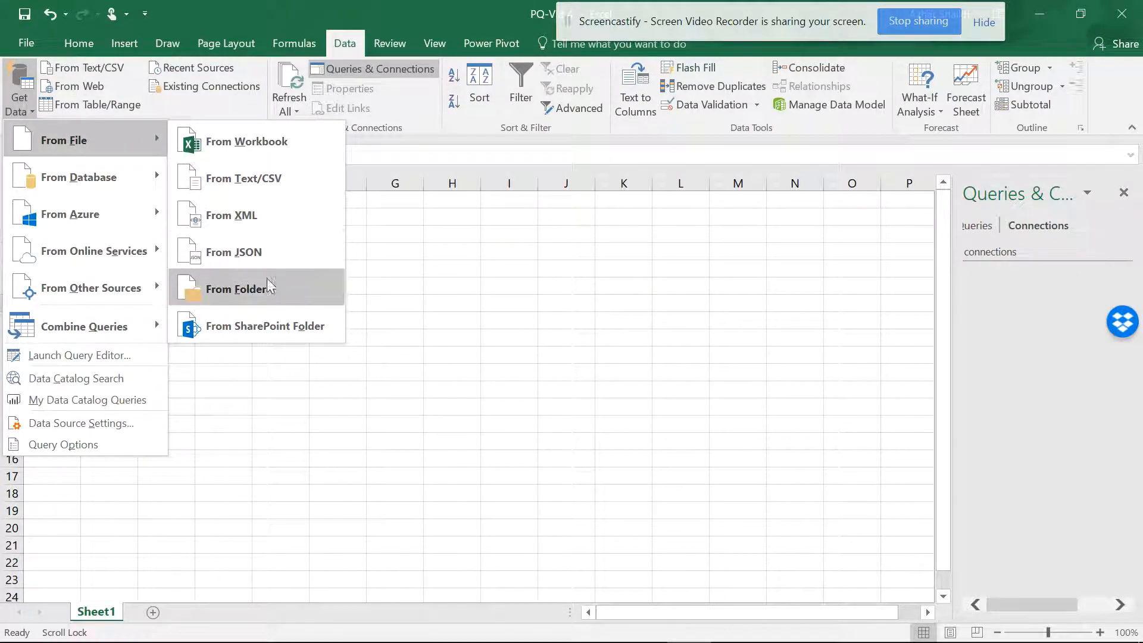
pyautogui.click(247, 301)
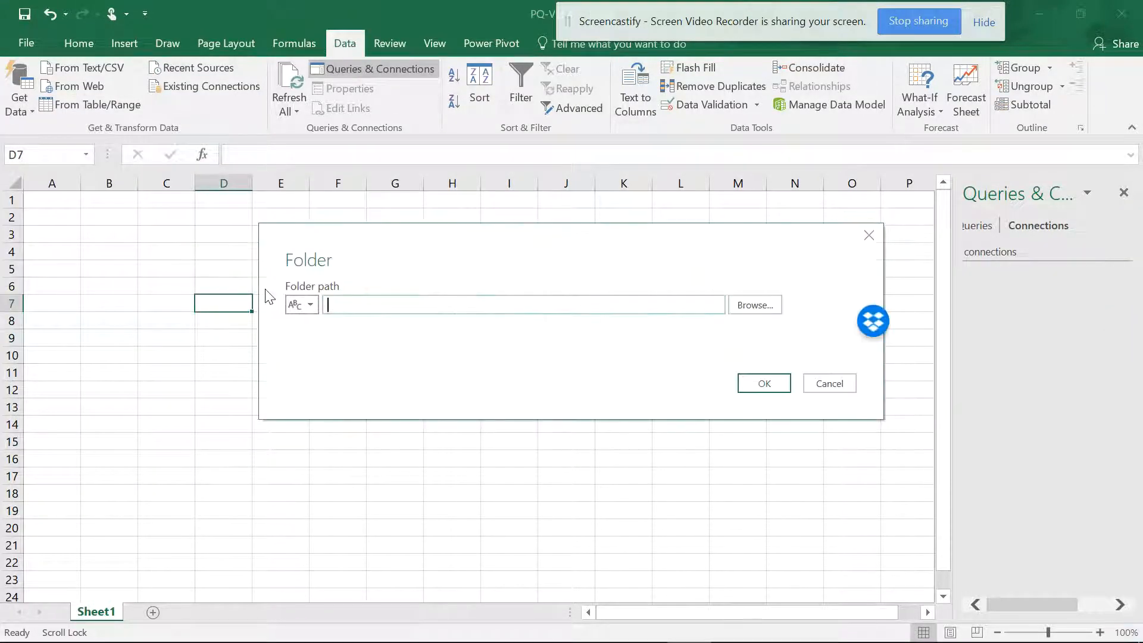
pyautogui.click(751, 305)
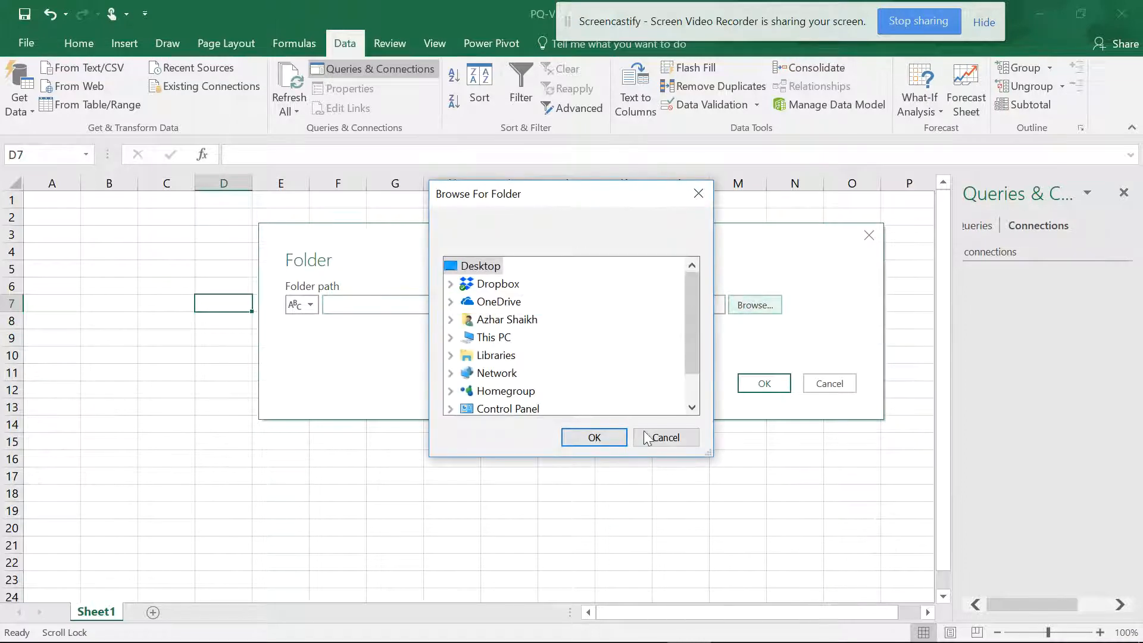
pyautogui.click(684, 441)
pyautogui.click(445, 306)
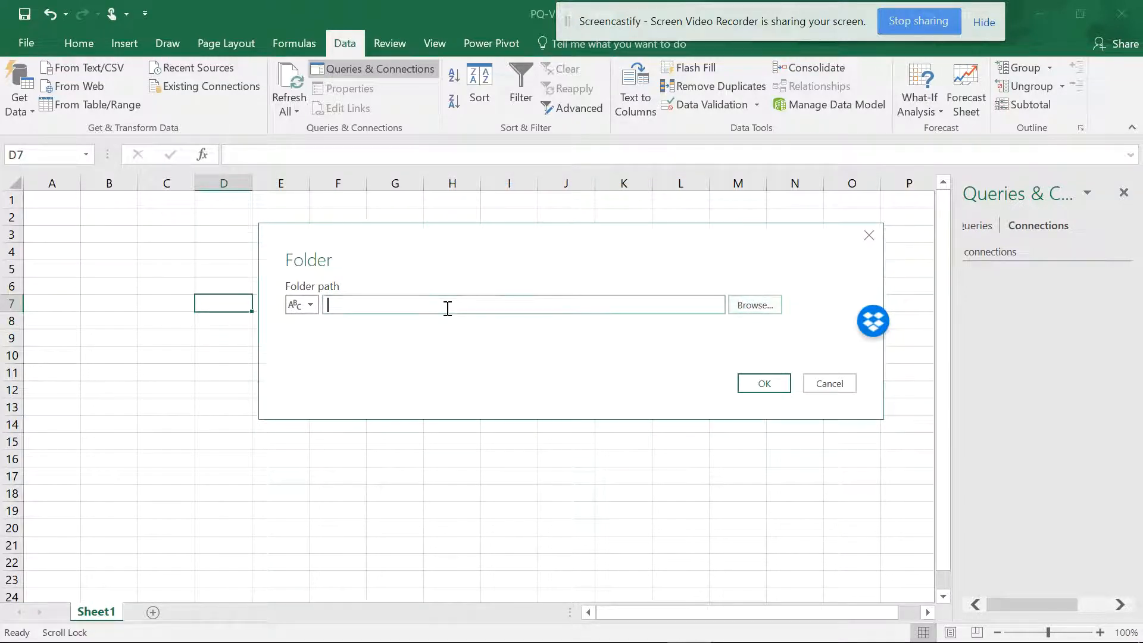
pyautogui.hotkey('ctrl', 'v')
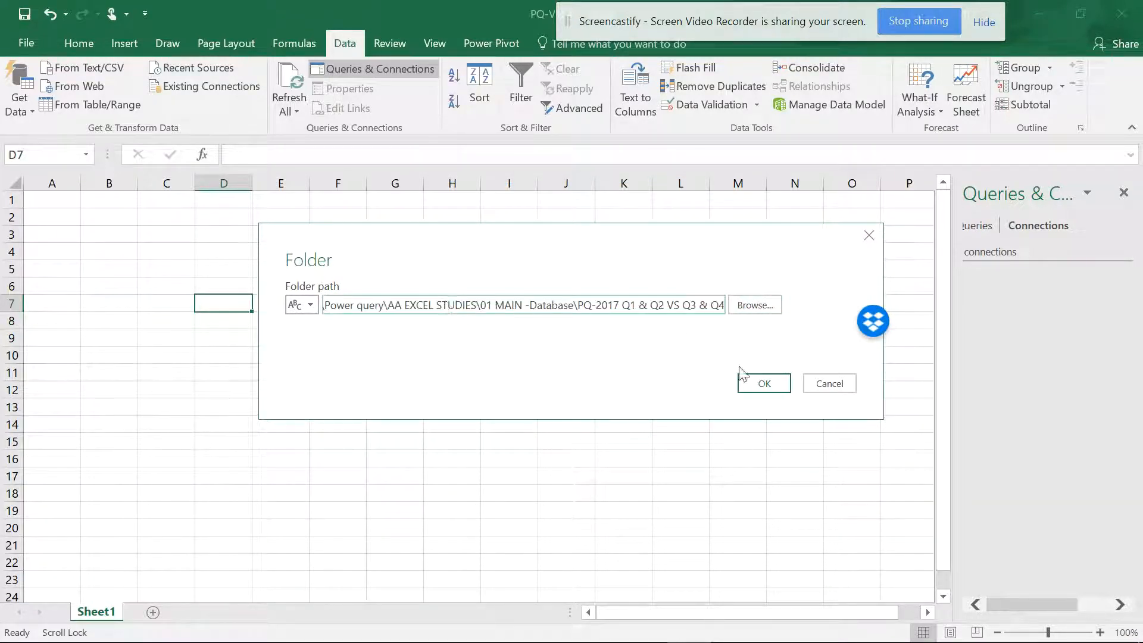
pyautogui.click(754, 387)
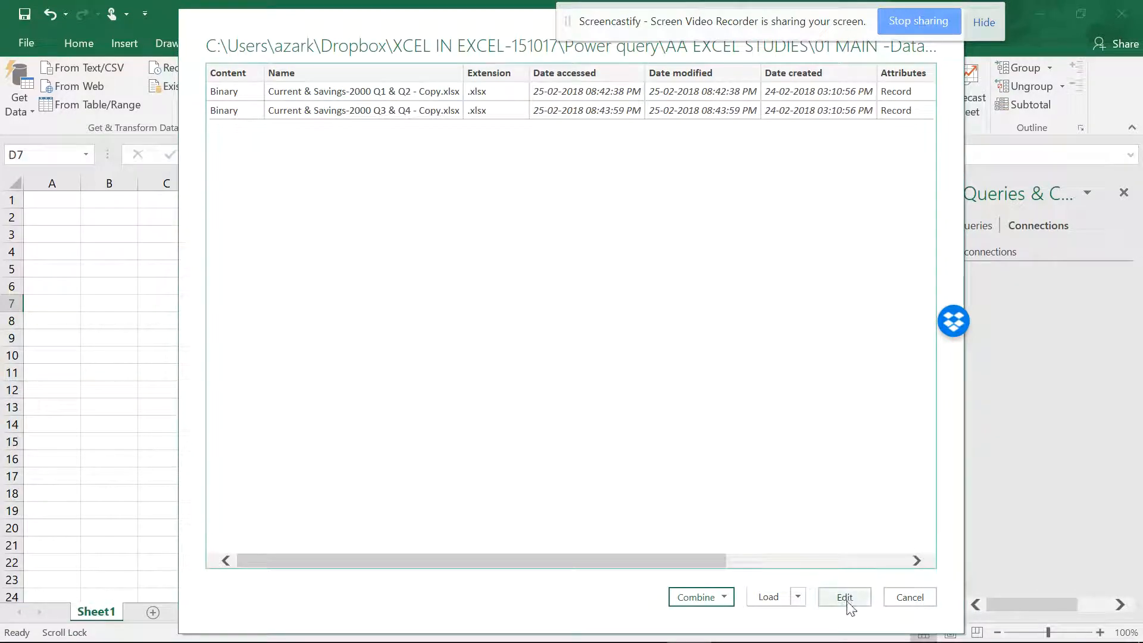
# Choose to combine and edit the folder's files, and check the available example files while keeping First file
pyautogui.click(797, 596)
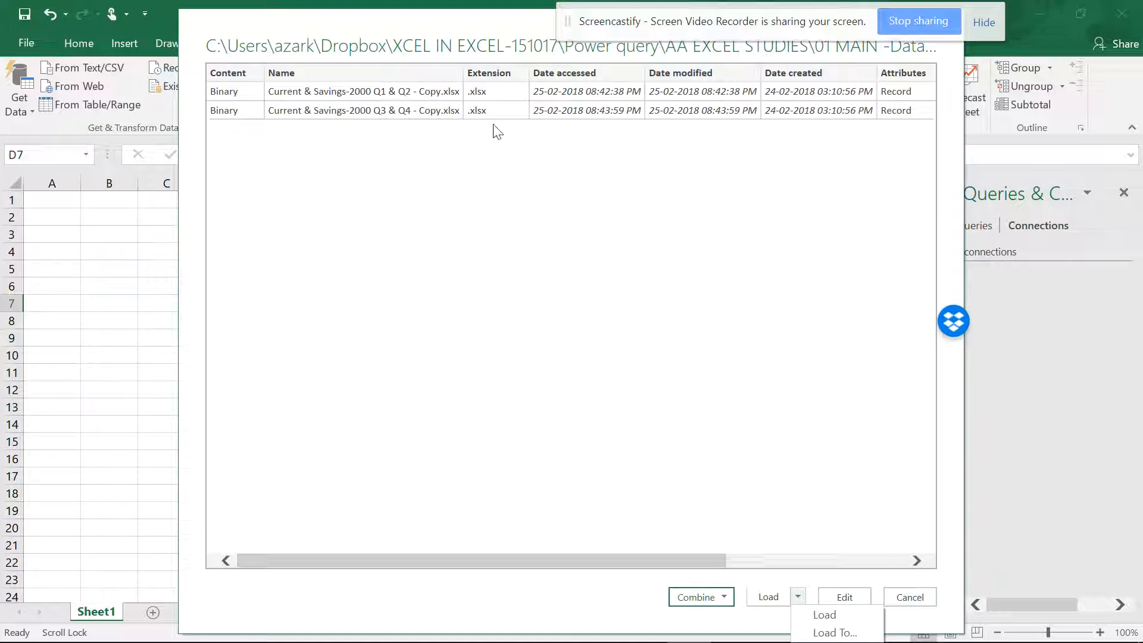
pyautogui.click(726, 598)
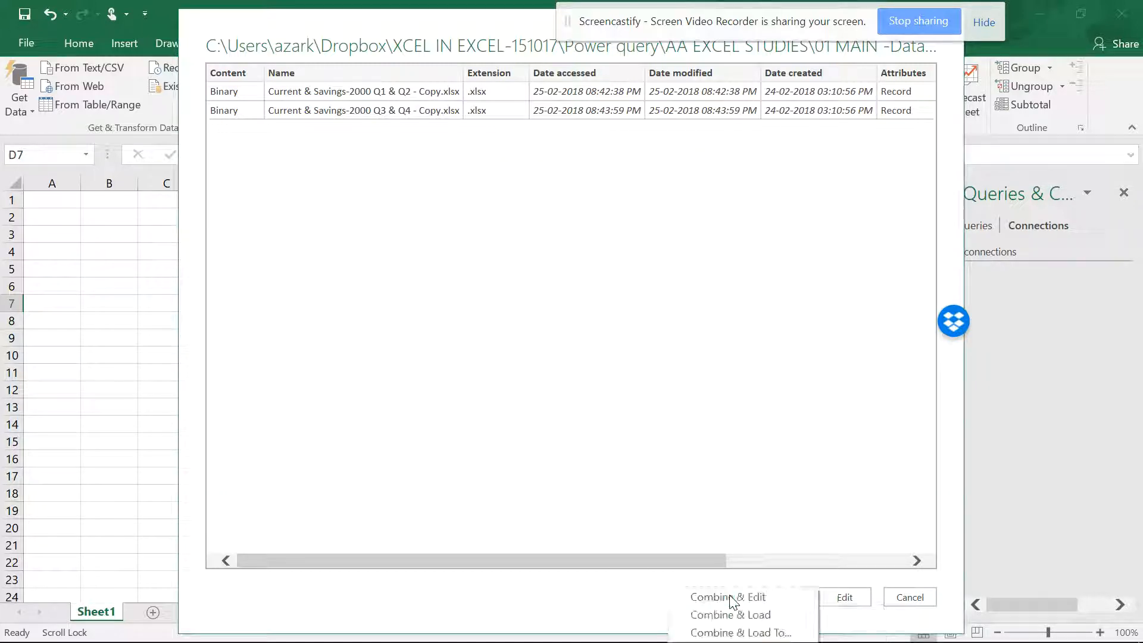
pyautogui.click(713, 600)
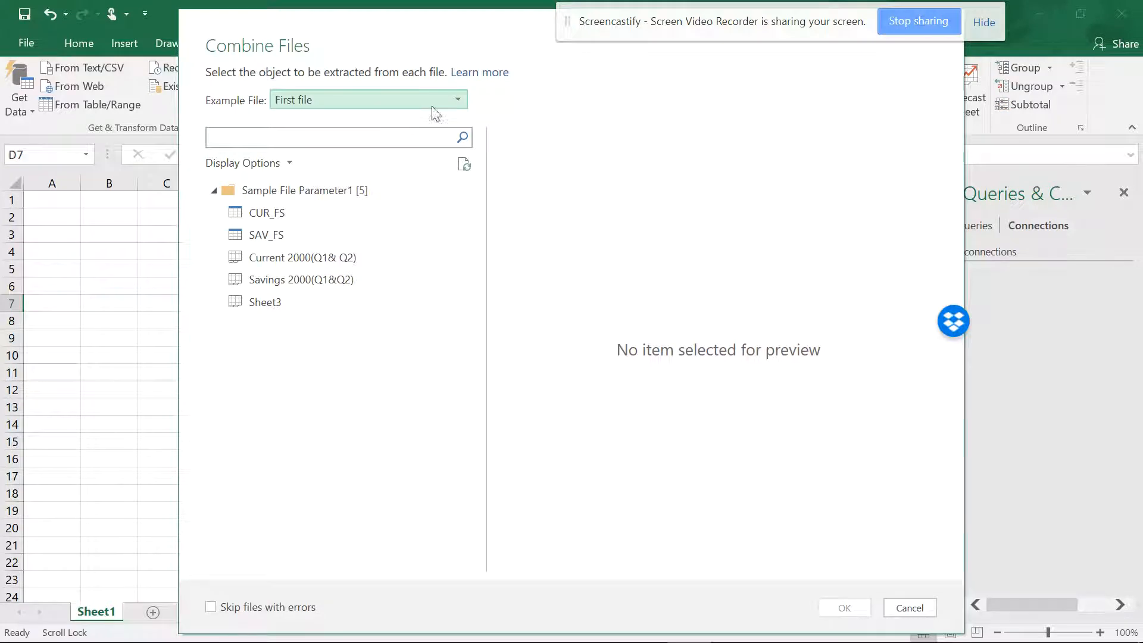
pyautogui.click(463, 103)
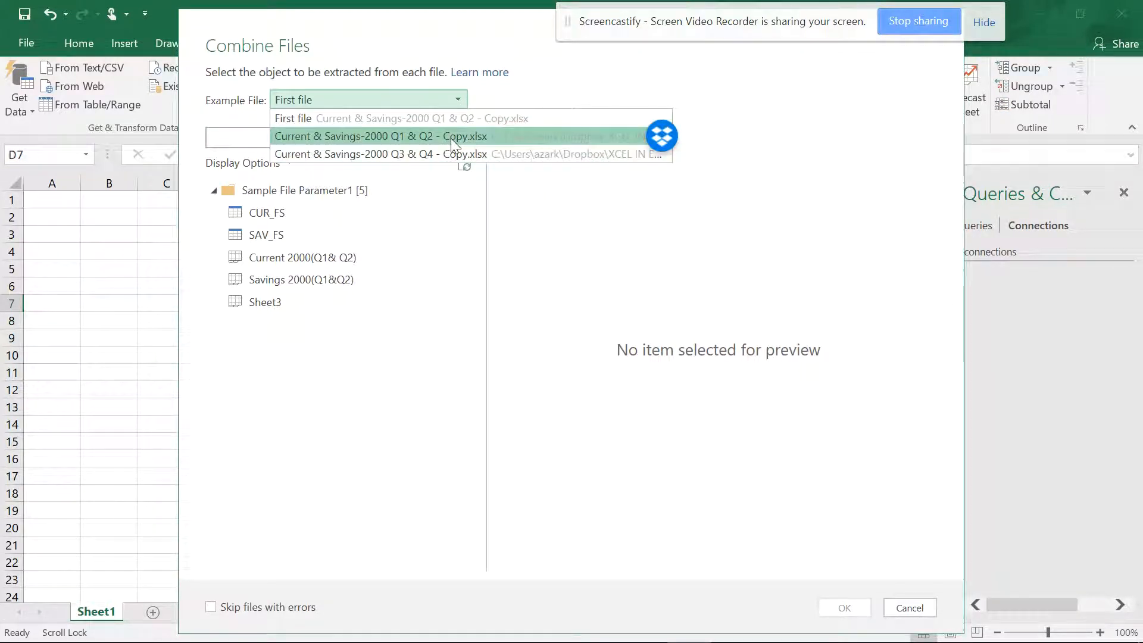
pyautogui.click(505, 97)
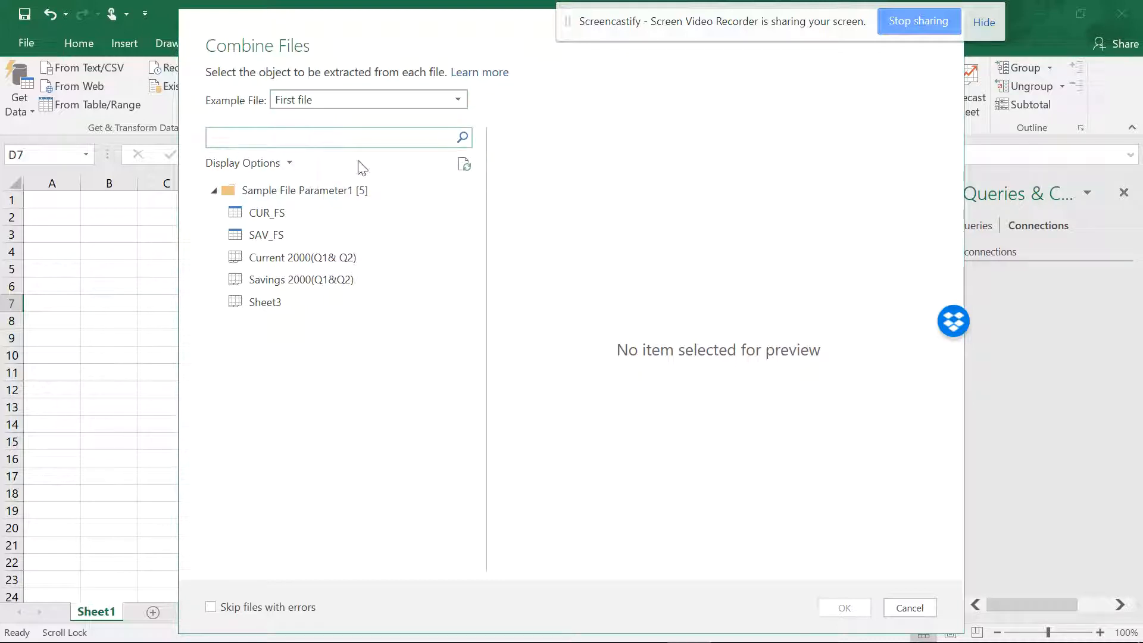
# Preview Sheet3, and extract the whole Sample File Parameter1 folder from each file into the Query Editor
pyautogui.click(283, 163)
pyautogui.click(262, 191)
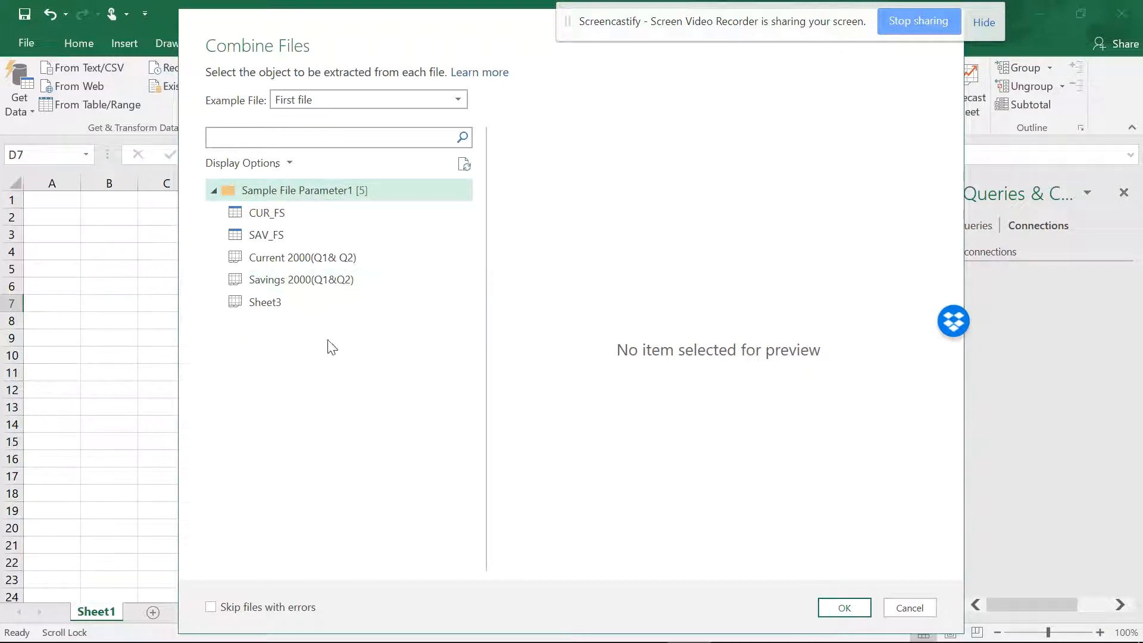
pyautogui.click(295, 303)
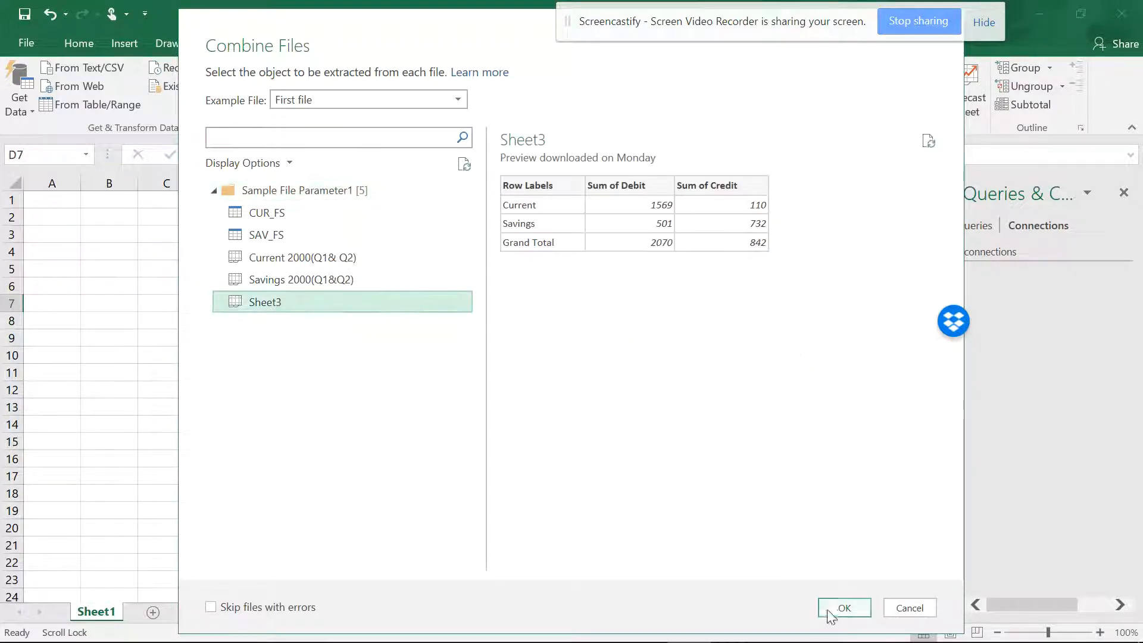
pyautogui.click(315, 191)
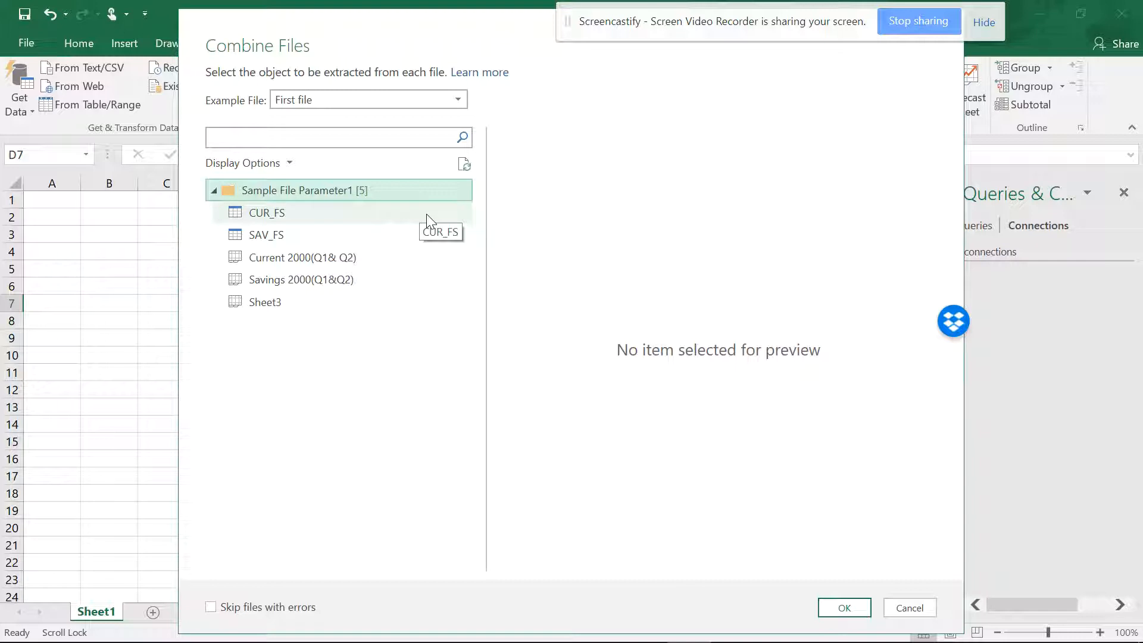
pyautogui.click(840, 610)
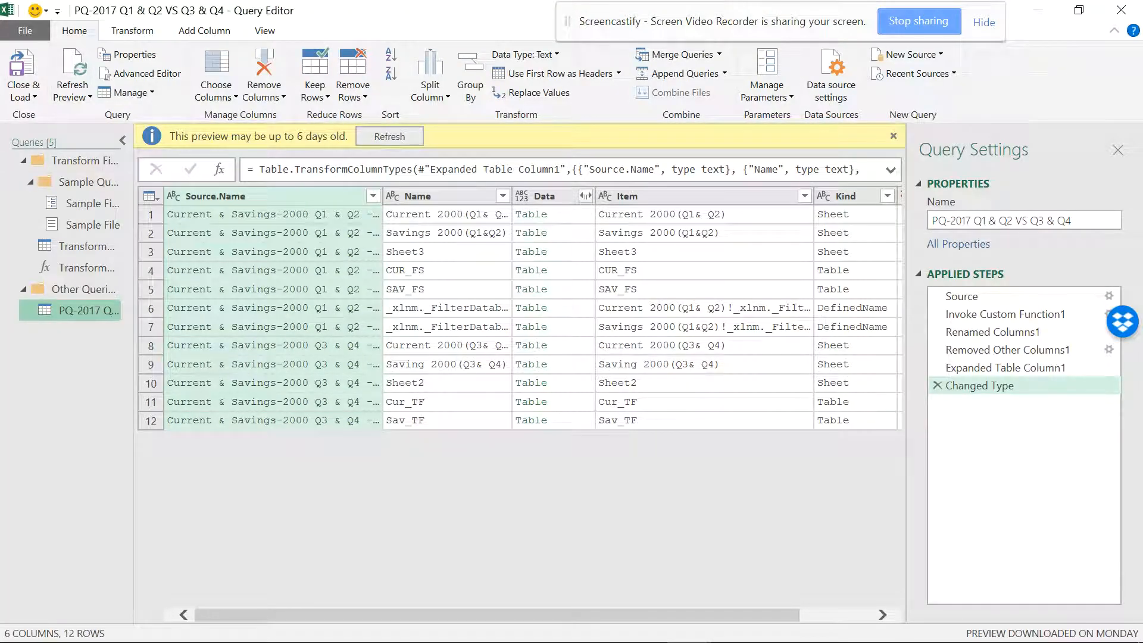
# Collapse the list of queries and examine the sheet and table entries of both workbooks in the Name column
pyautogui.click(122, 140)
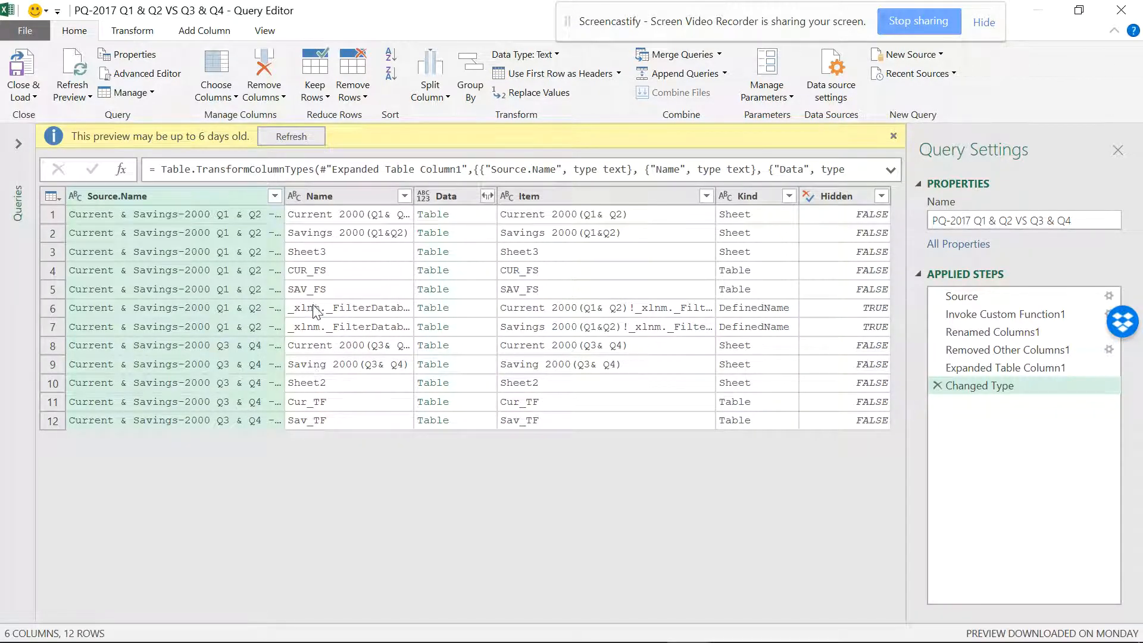
pyautogui.click(340, 219)
pyautogui.click(351, 234)
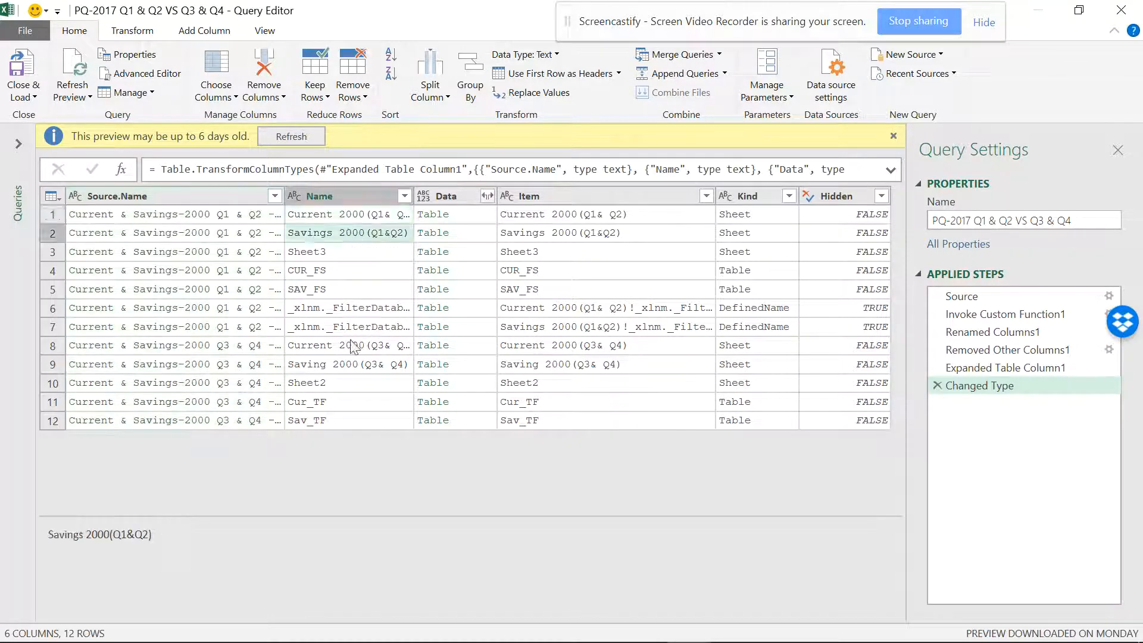
pyautogui.click(329, 346)
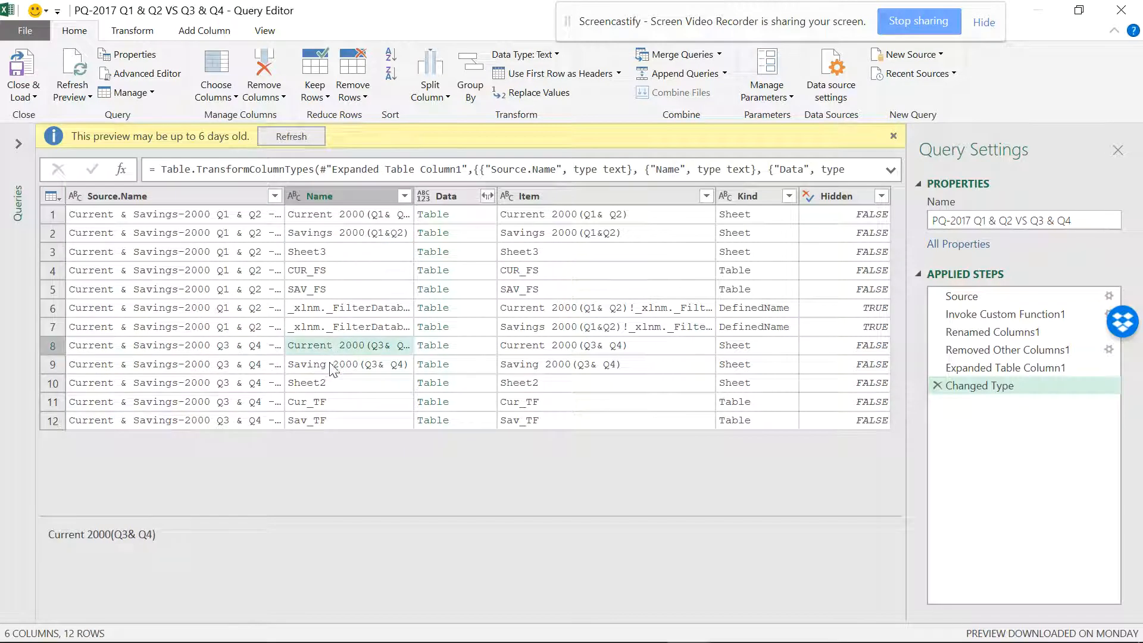
pyautogui.click(331, 365)
pyautogui.click(326, 385)
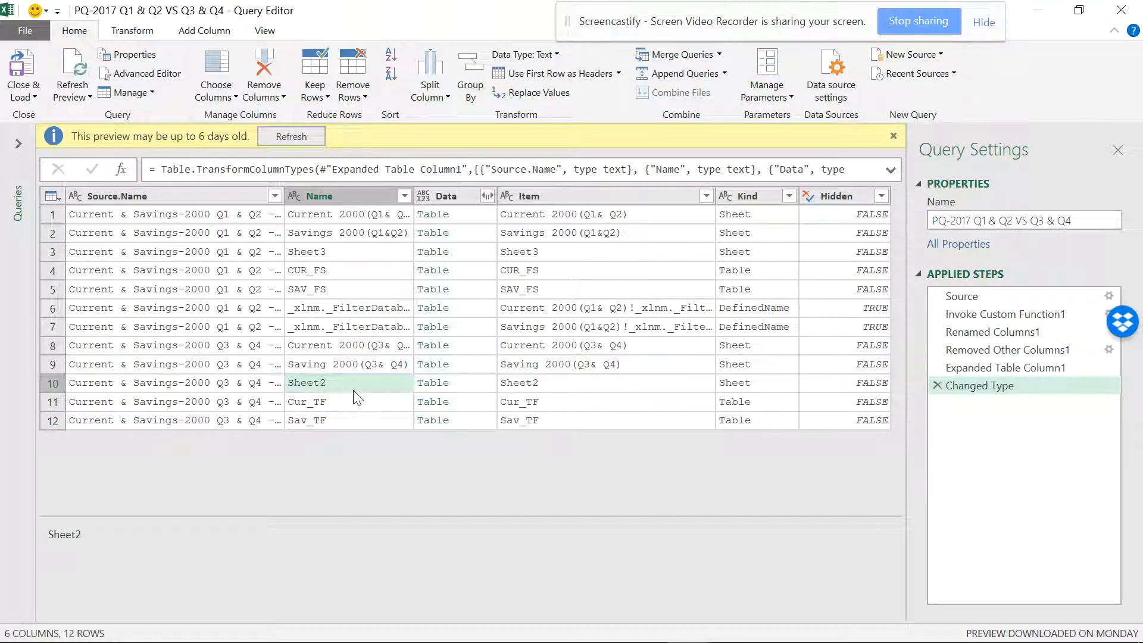
pyautogui.click(336, 405)
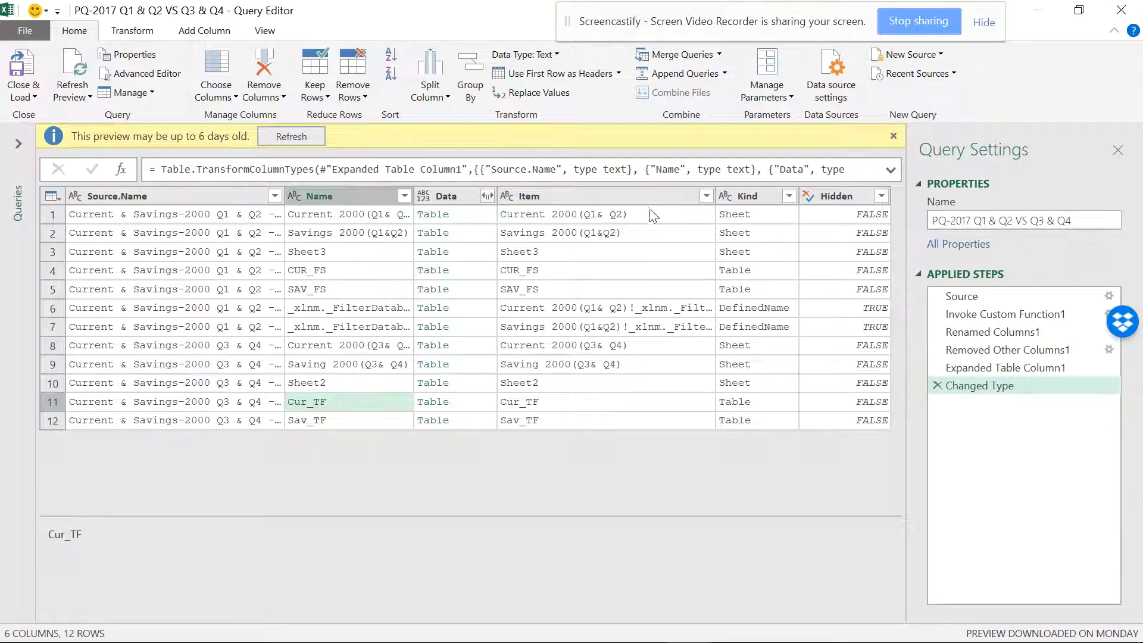
# Filter the Kind column to rows that contain "Sheet", using the advanced filter mode
pyautogui.click(789, 197)
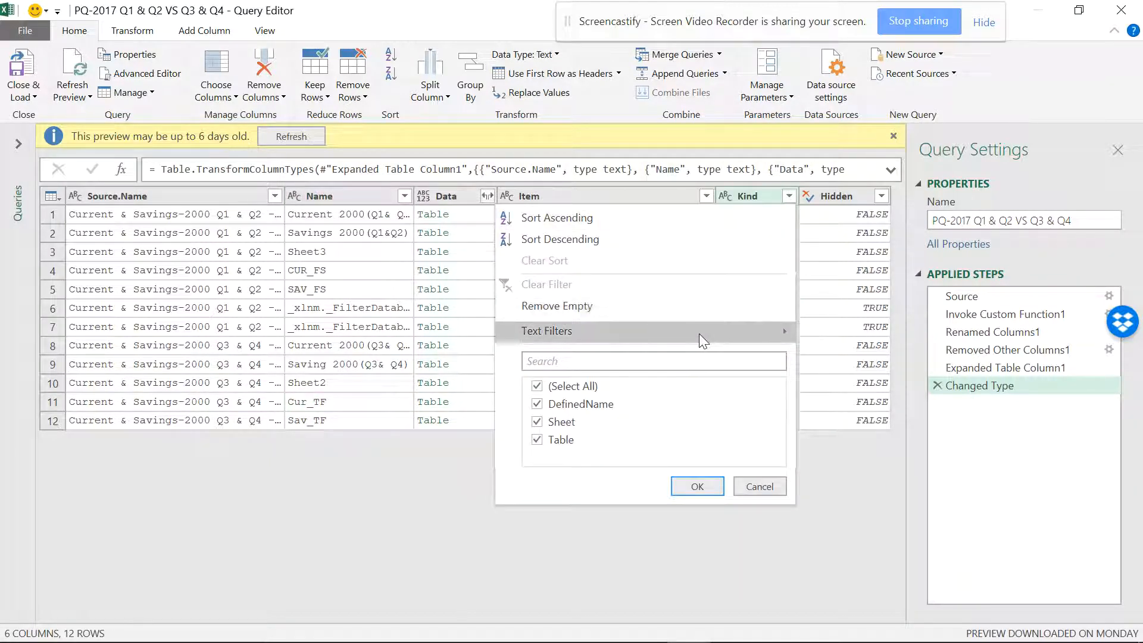
pyautogui.moveTo(698, 334)
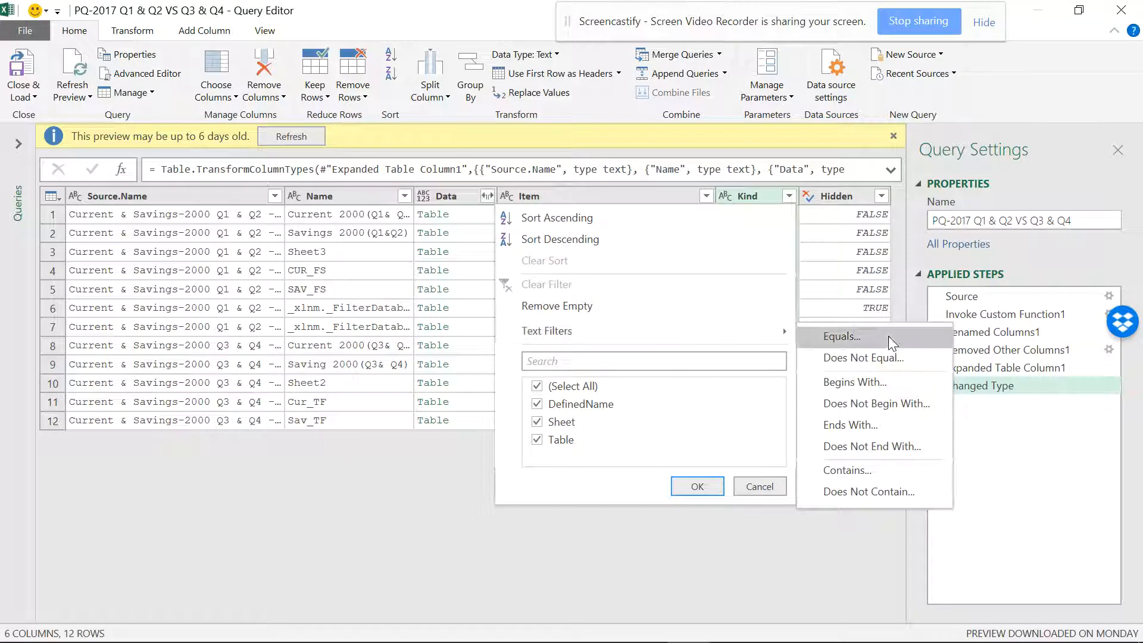
pyautogui.click(834, 468)
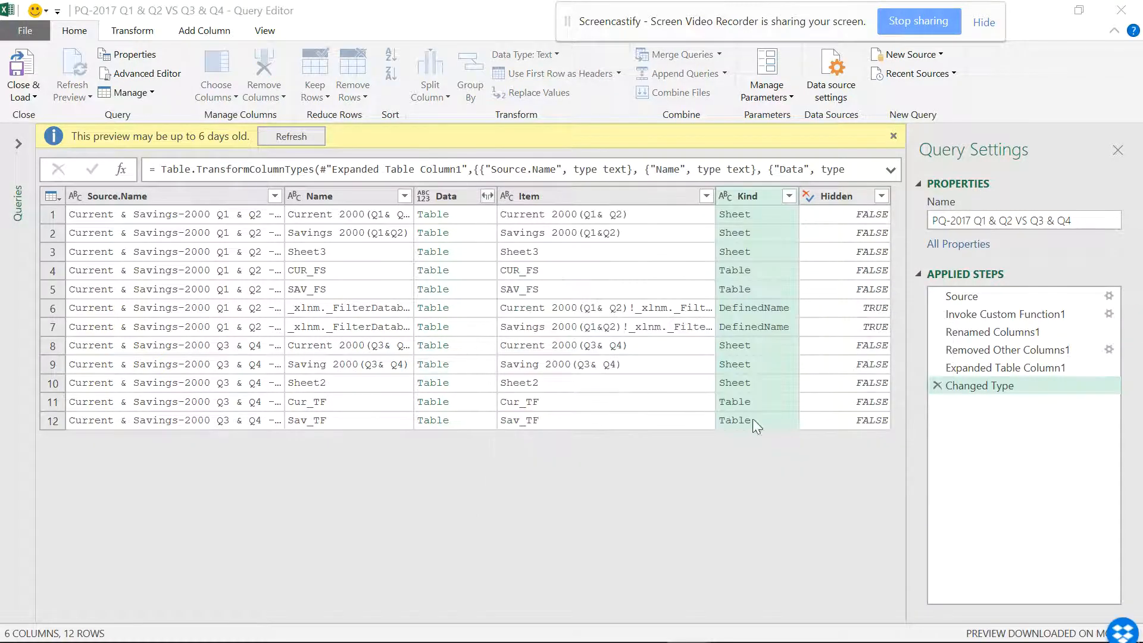
pyautogui.moveTo(699, 288); pyautogui.dragTo(393, 280)
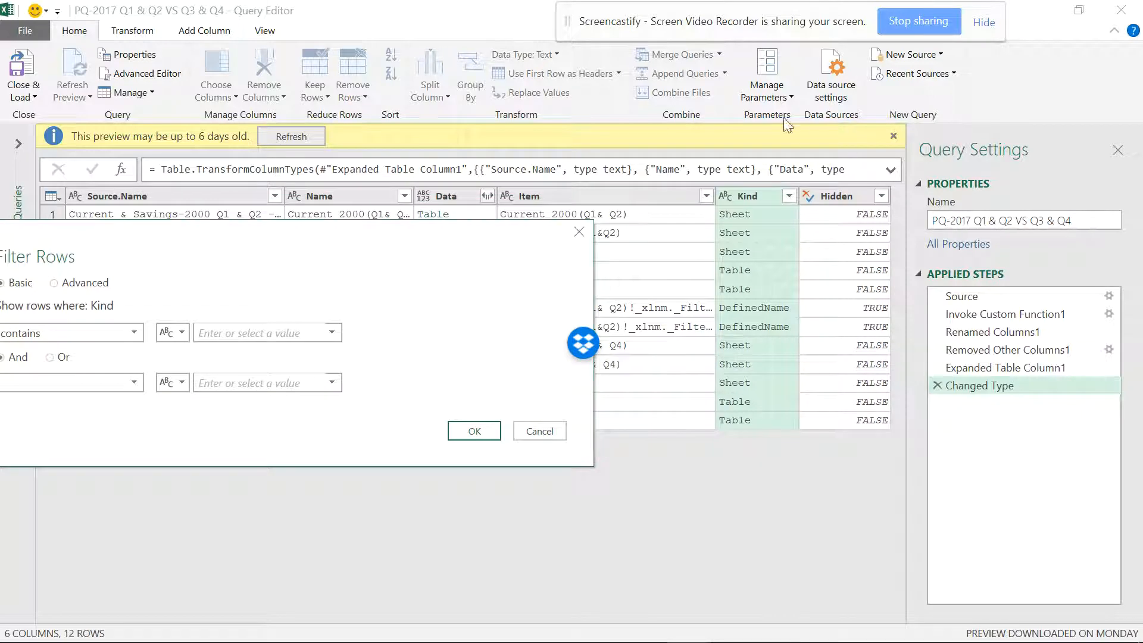
pyautogui.moveTo(458, 250); pyautogui.dragTo(695, 265)
pyautogui.click(539, 332)
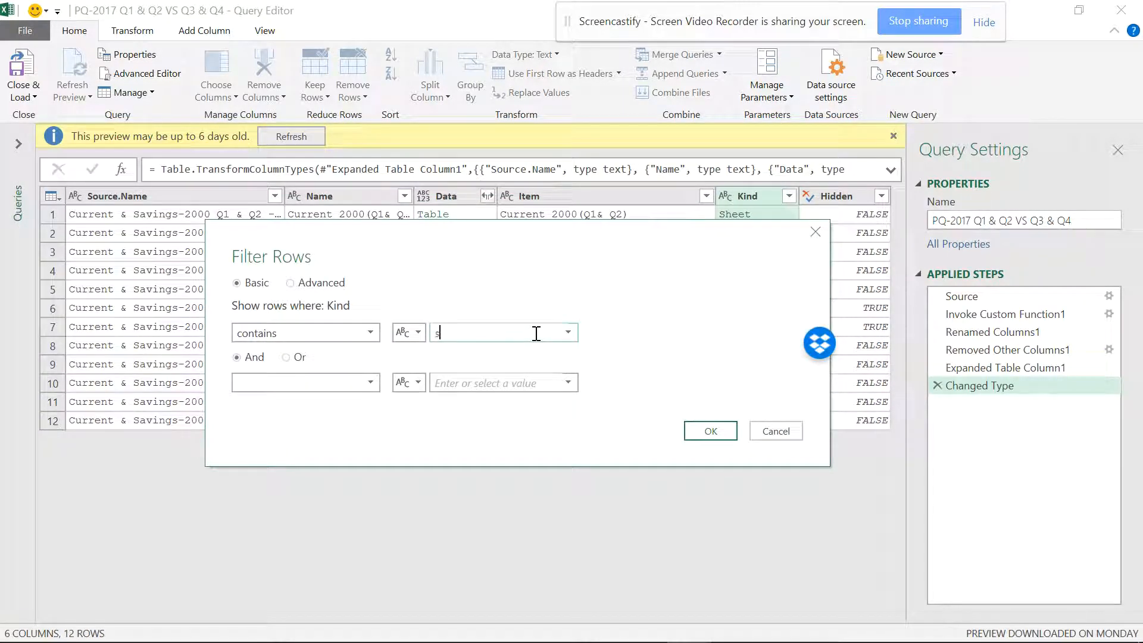
pyautogui.write('Sheet')
pyautogui.click(314, 287)
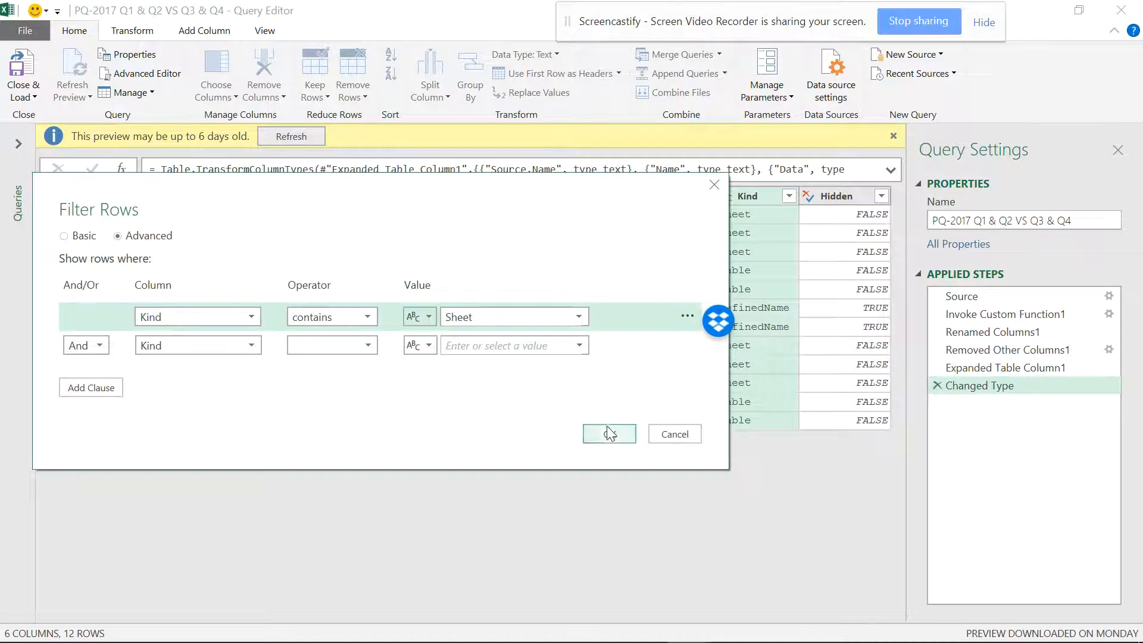
pyautogui.click(605, 429)
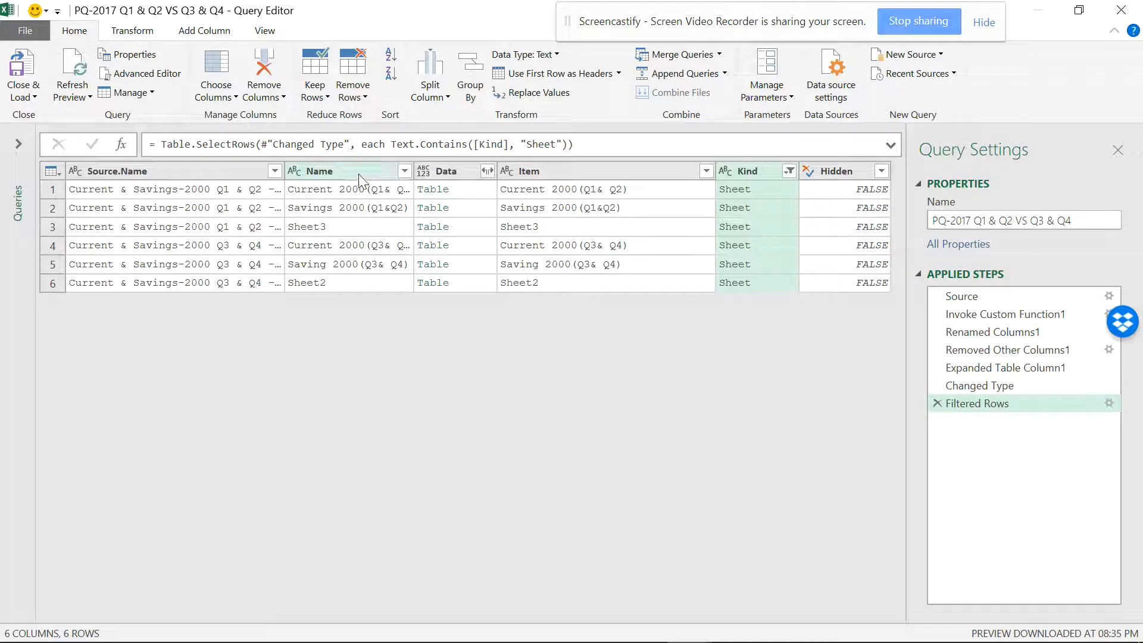
# Check the filter values offered for the Name and Kind columns without applying any change
pyautogui.click(403, 172)
pyautogui.click(404, 172)
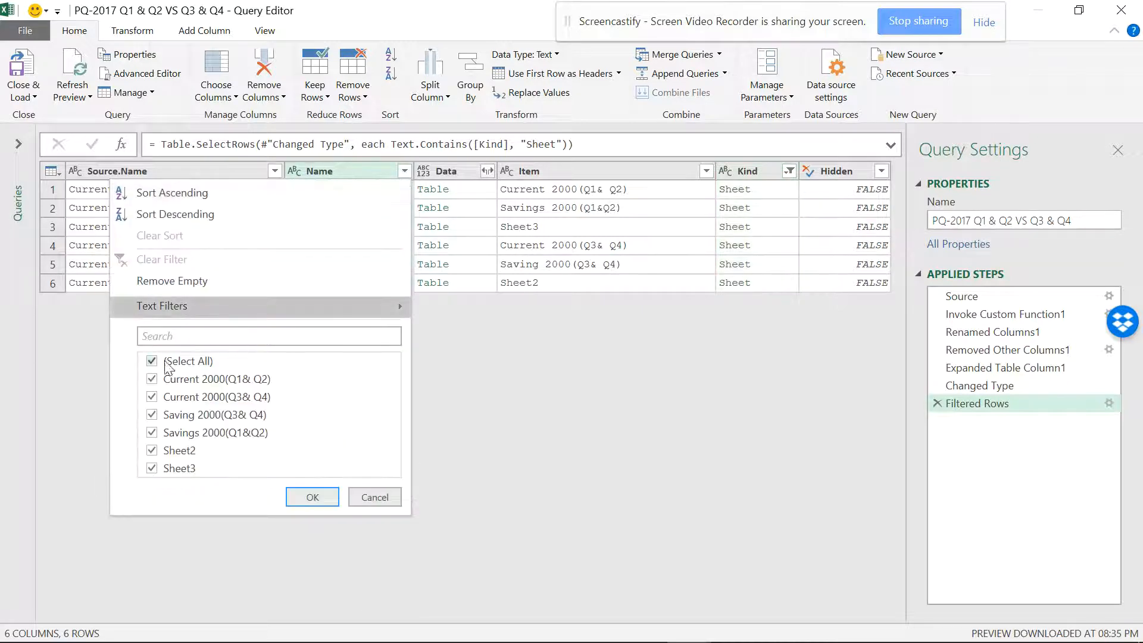
pyautogui.click(375, 498)
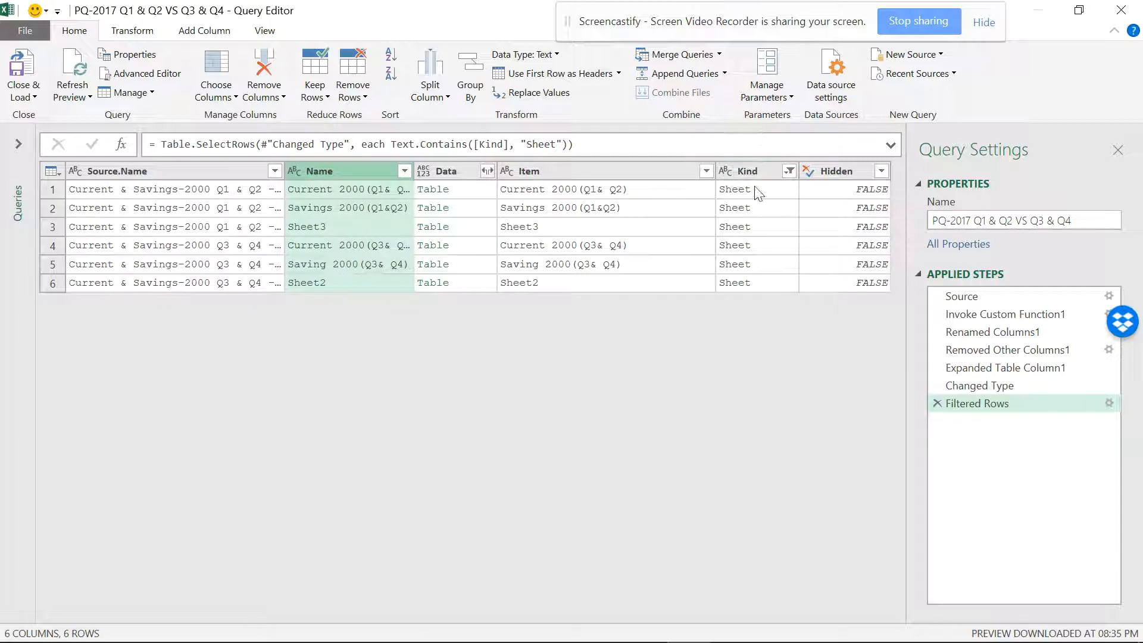
pyautogui.click(789, 172)
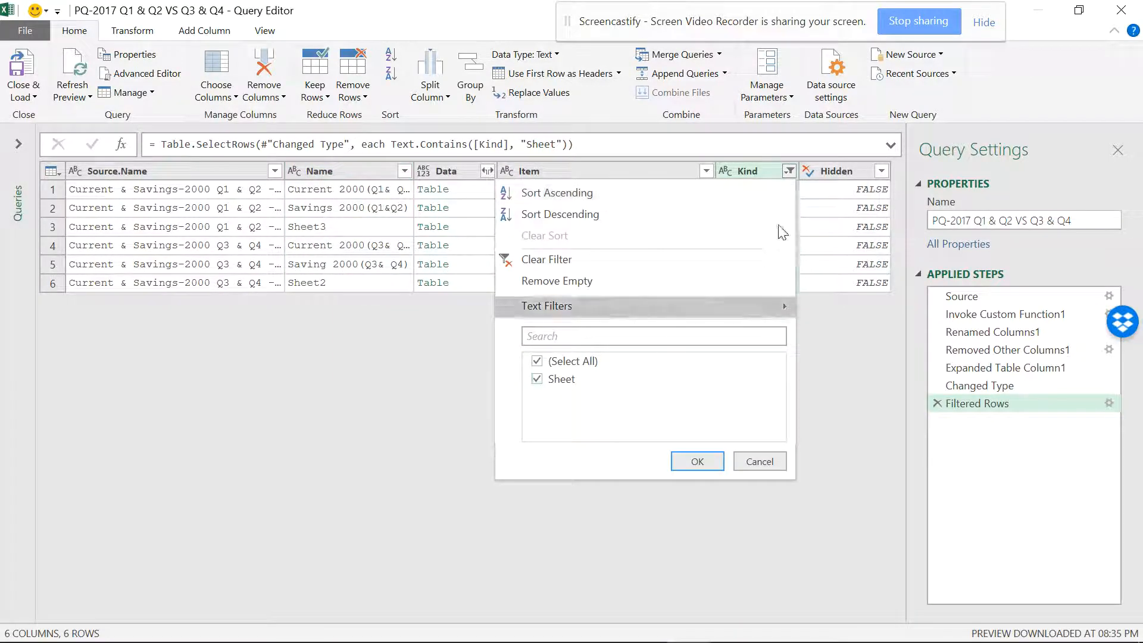
pyautogui.click(845, 366)
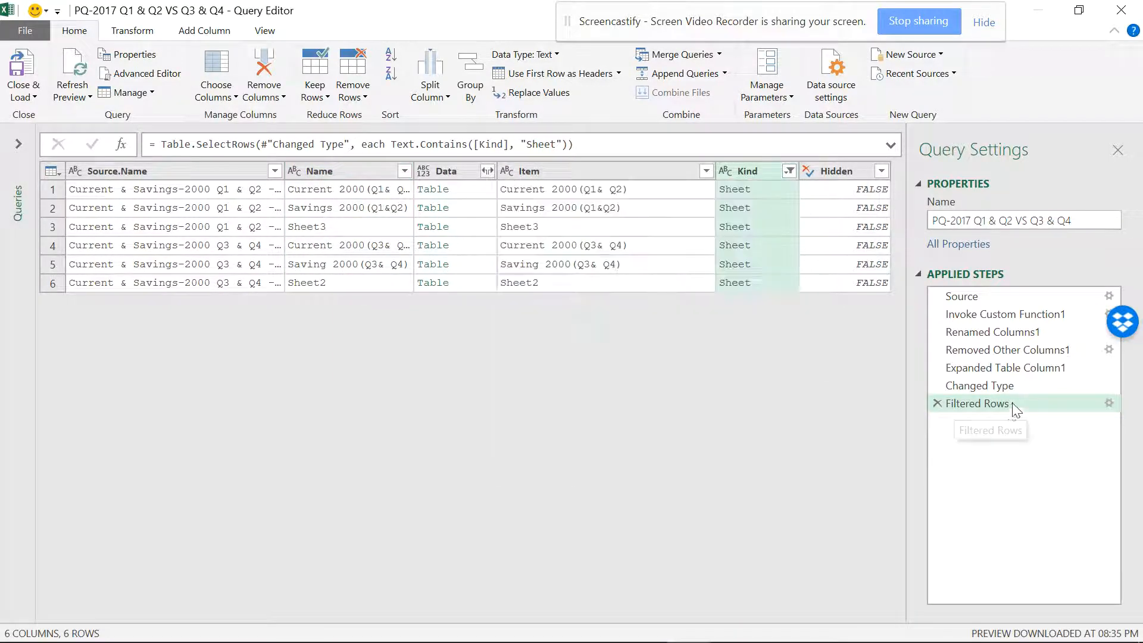
# Edit the Filtered Rows step in advanced mode, adding an And clause that keeps rows whose Name does not begin with "Sheet"
pyautogui.click(1109, 404)
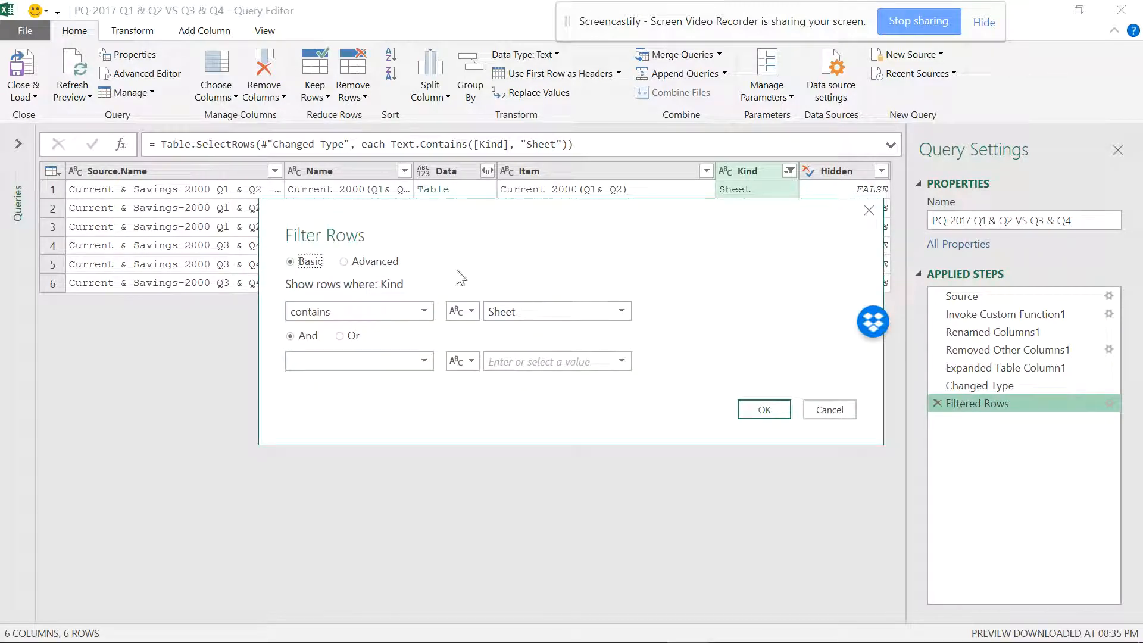
pyautogui.click(364, 266)
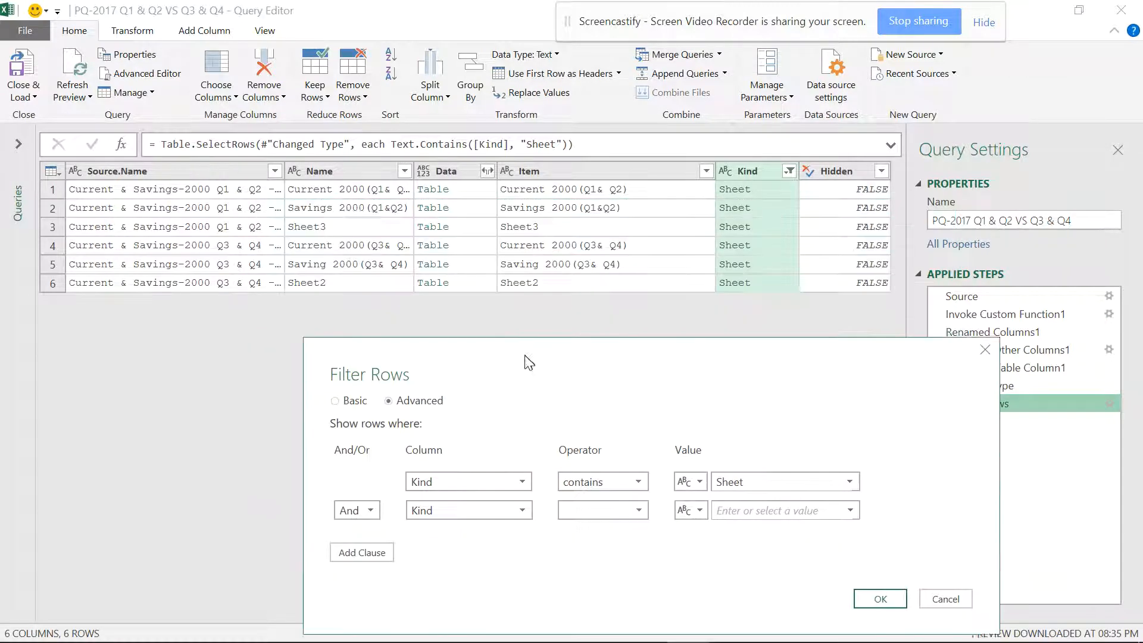
pyautogui.moveTo(559, 369); pyautogui.dragTo(426, 224)
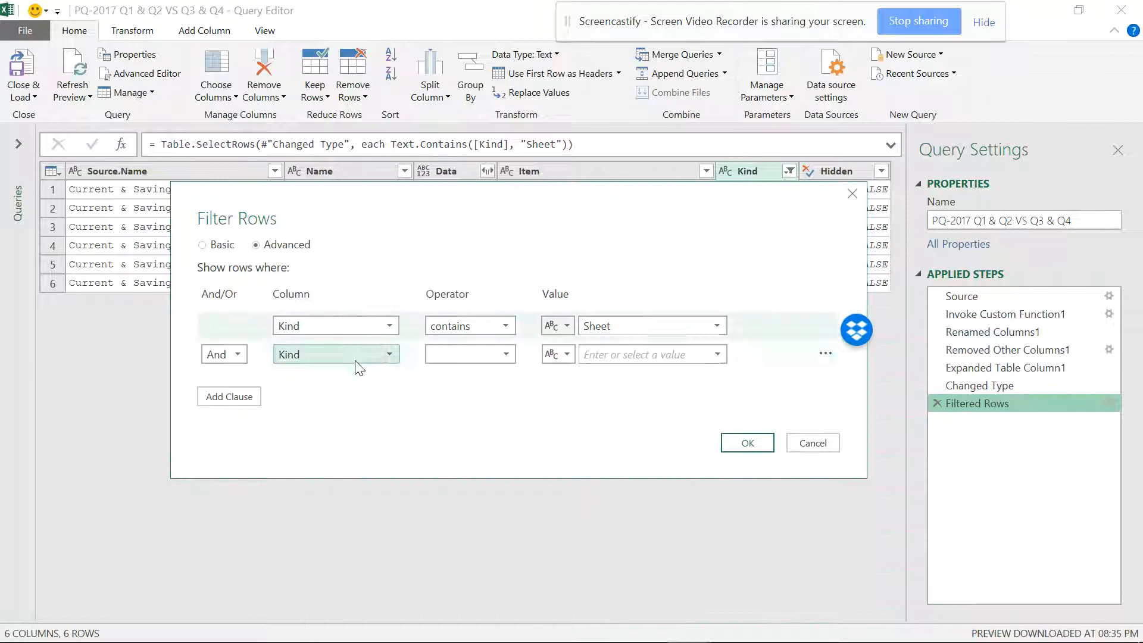
pyautogui.click(376, 356)
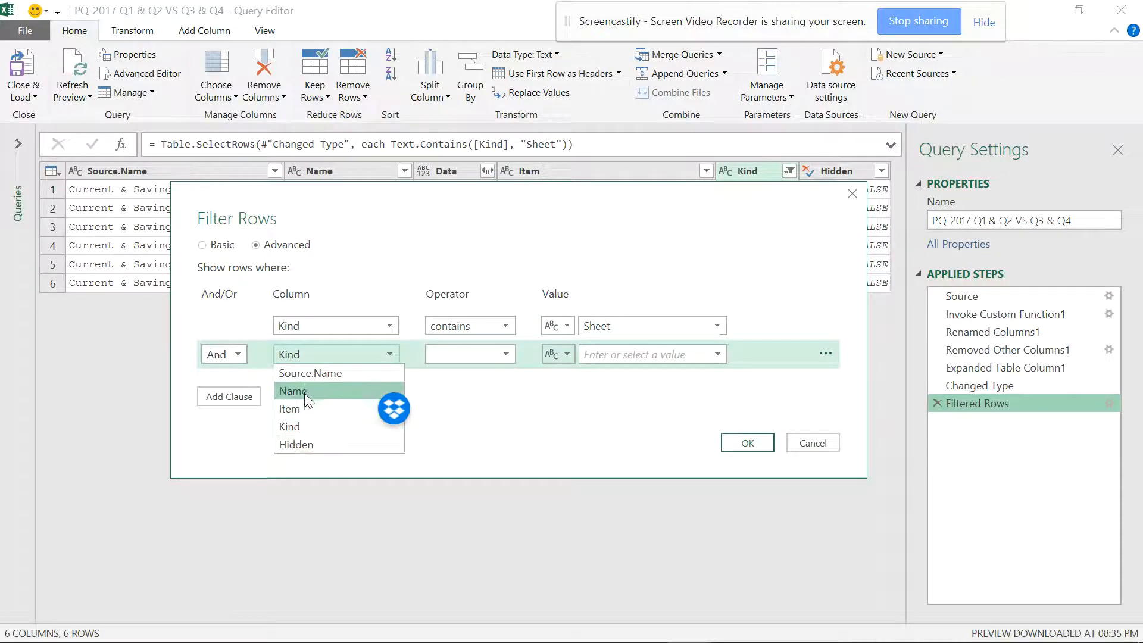
pyautogui.click(305, 392)
pyautogui.click(501, 354)
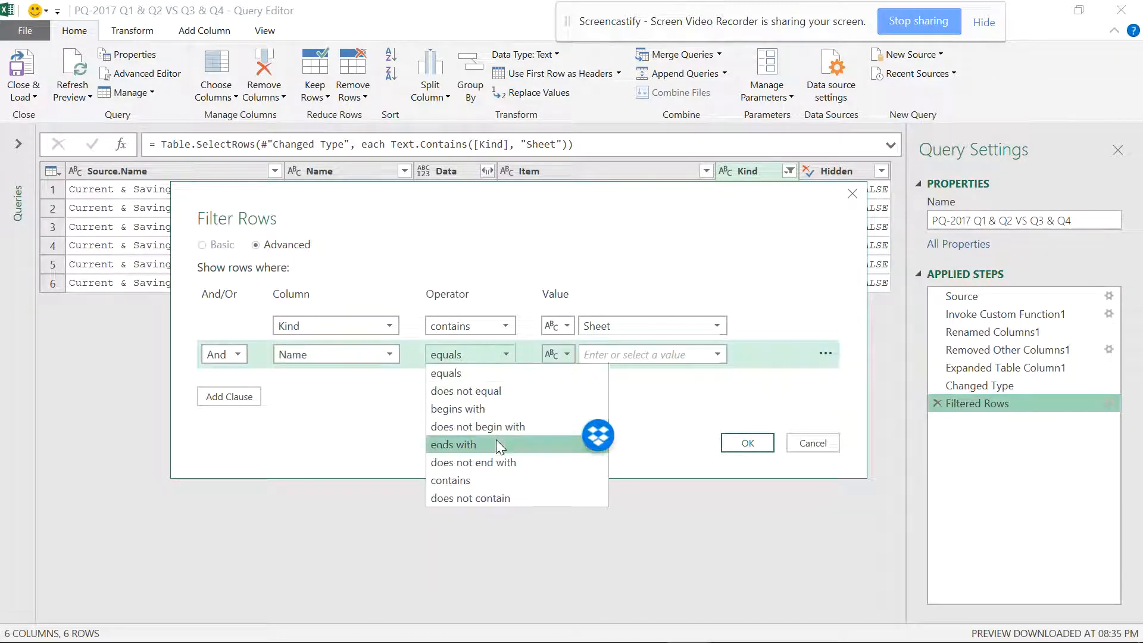
pyautogui.click(526, 425)
pyautogui.moveTo(529, 231); pyautogui.dragTo(498, 414)
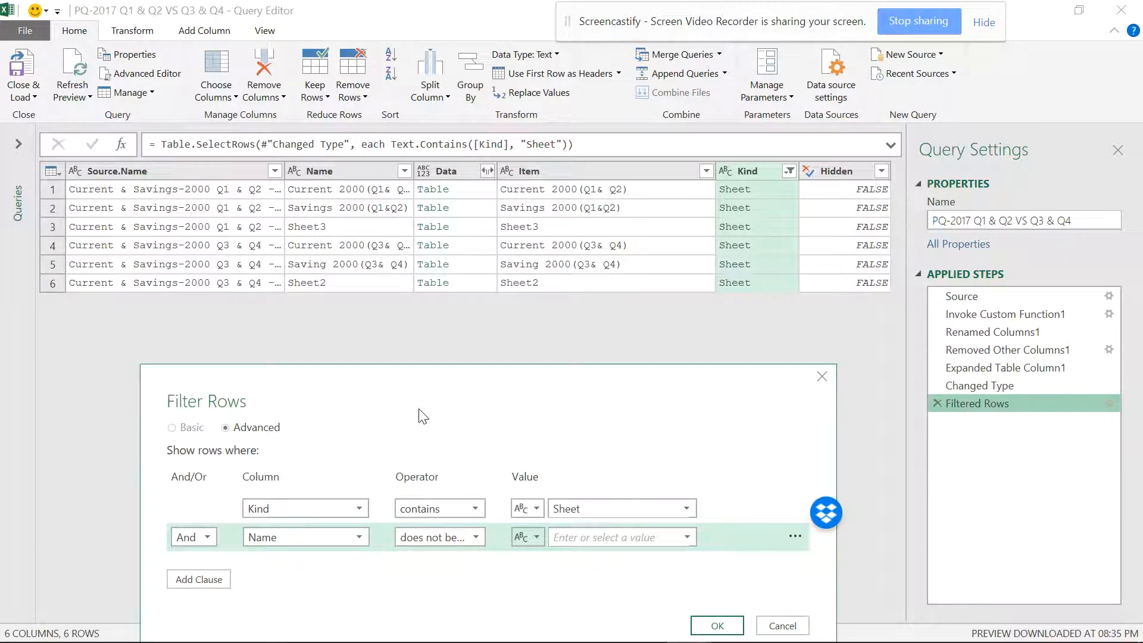
pyautogui.click(618, 359)
pyautogui.write('Sheet')
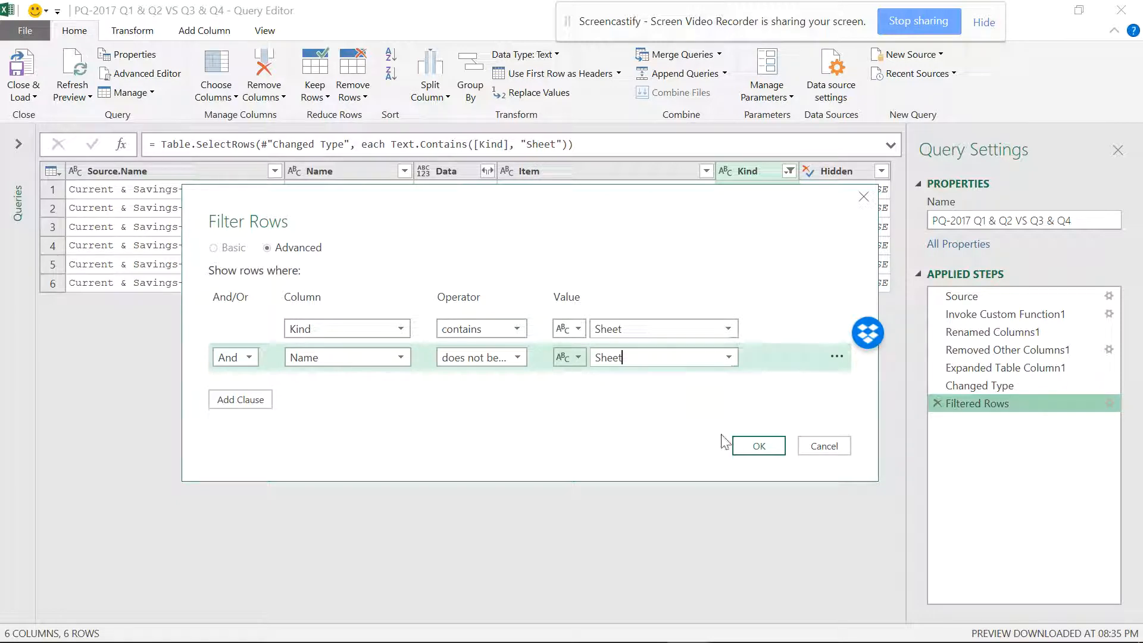
pyautogui.click(761, 448)
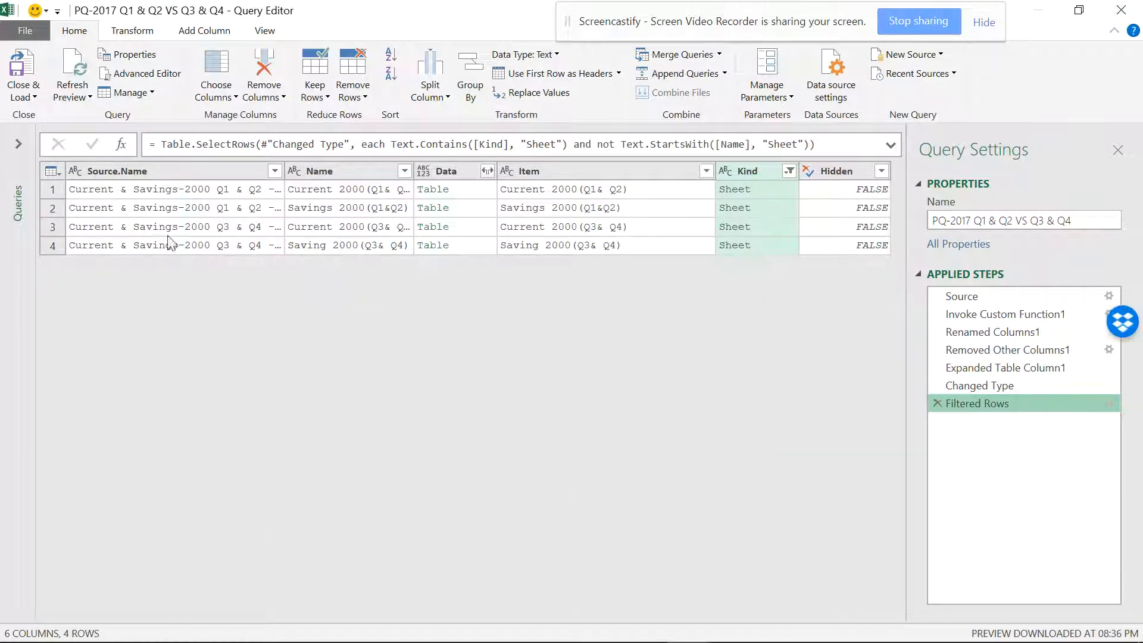